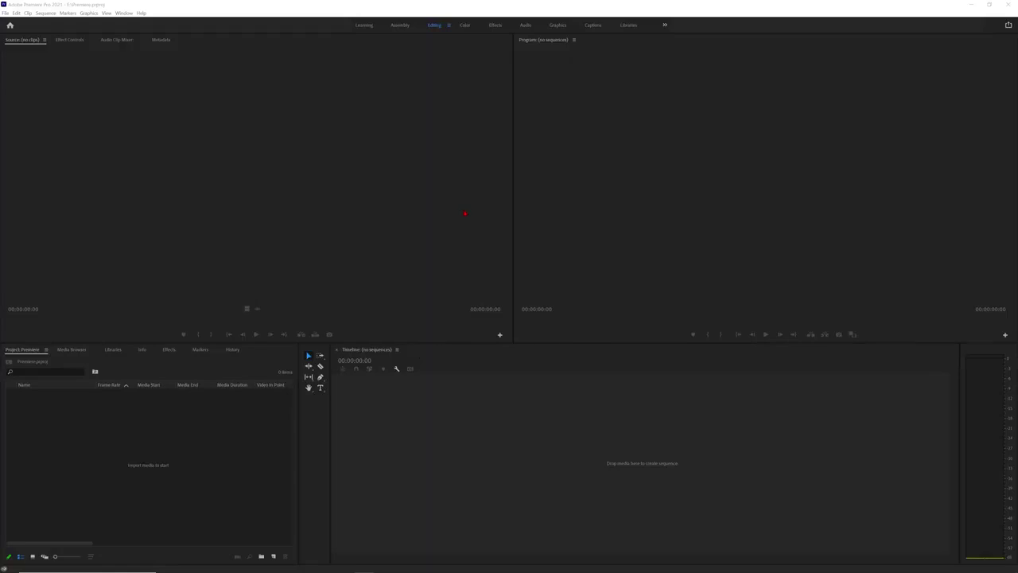
# Check the installed Premiere Pro version (15.1) in the About Premiere Pro dialog.
pyautogui.click(145, 13)
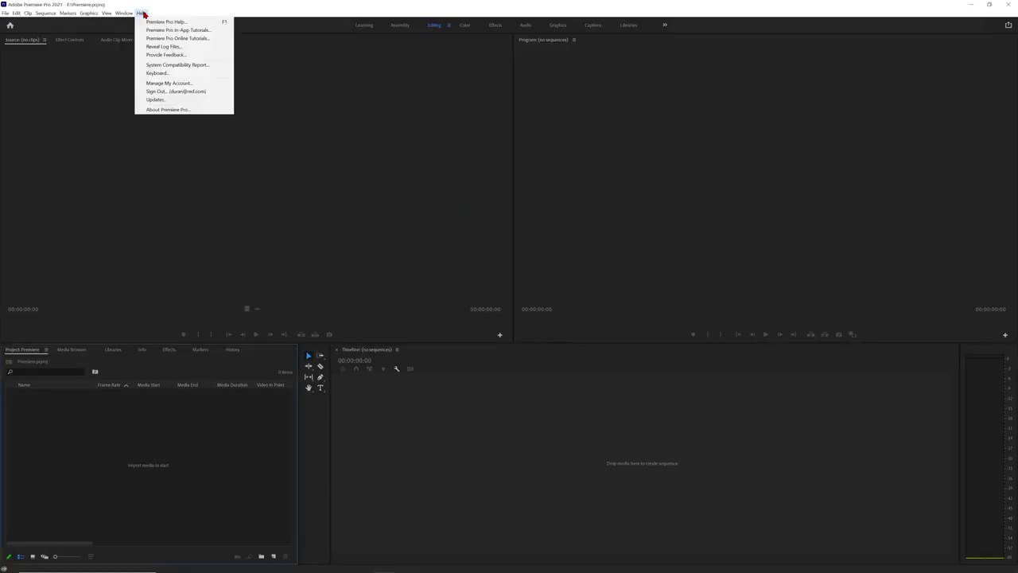
pyautogui.click(161, 110)
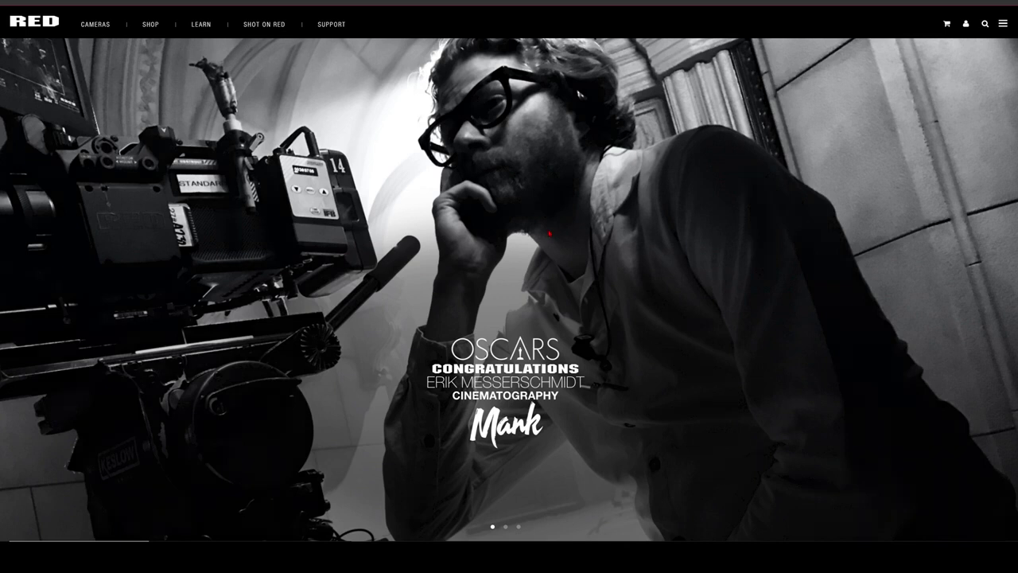
pyautogui.moveTo(331, 24)
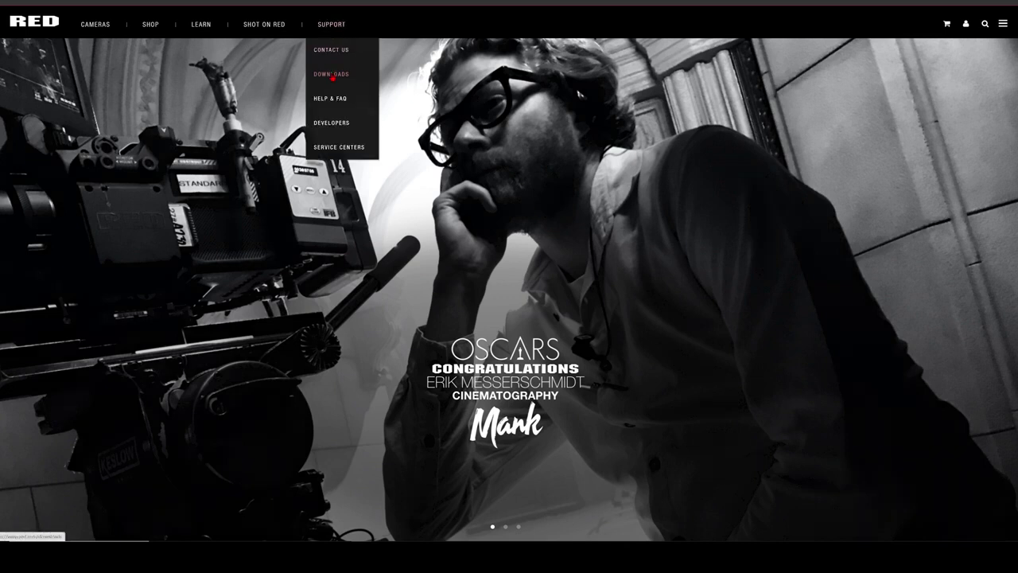
# Download the IPP2 Output Presets version 1.13.0 package from RED's Support > Downloads page.
pyautogui.click(340, 81)
pyautogui.scroll(-2, 482, 286)
pyautogui.scroll(-2, 482, 287)
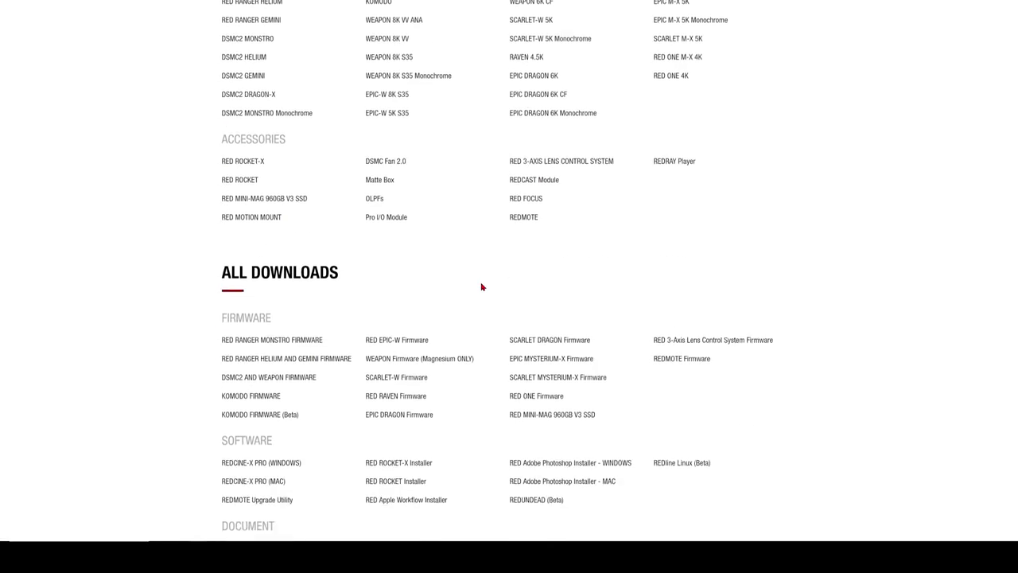
pyautogui.scroll(-5, 481, 286)
pyautogui.scroll(-2, 481, 287)
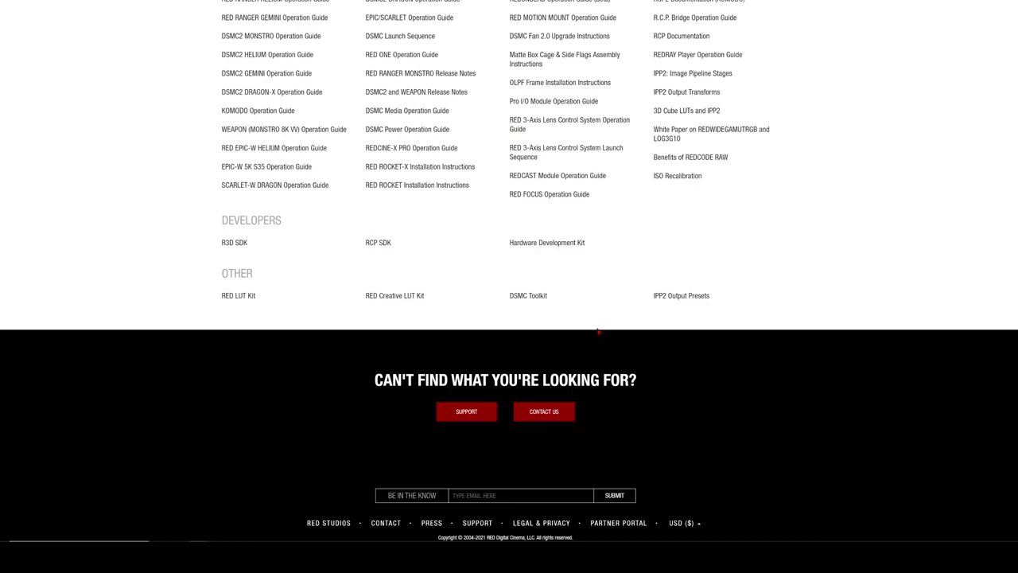
pyautogui.click(677, 296)
pyautogui.click(366, 149)
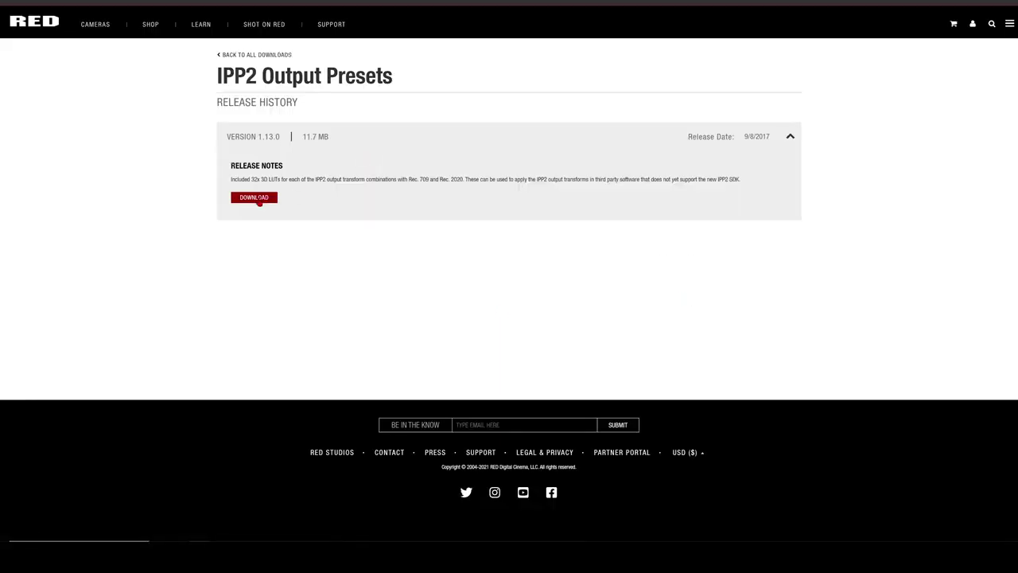
pyautogui.moveTo(330, 24)
pyautogui.click(335, 75)
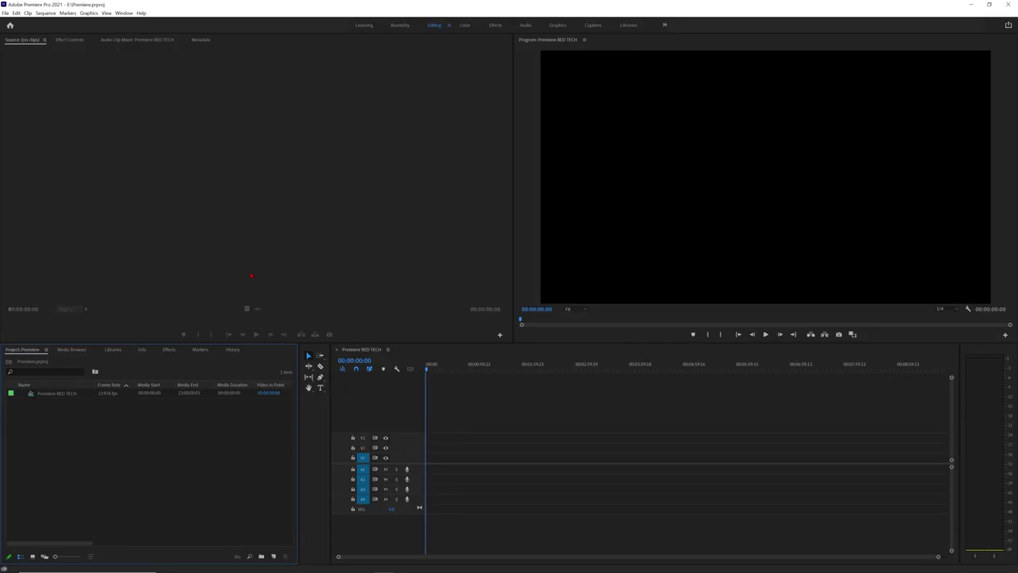
# Show the favourite R3D_RAW folder's R3D clips in the Media Browser.
pyautogui.click(71, 349)
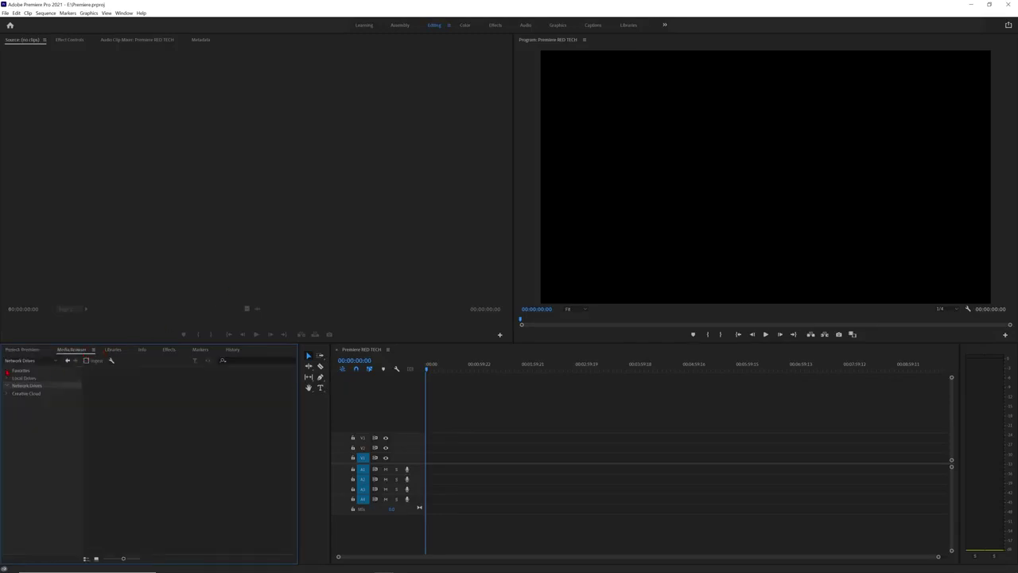
pyautogui.click(8, 371)
pyautogui.click(42, 379)
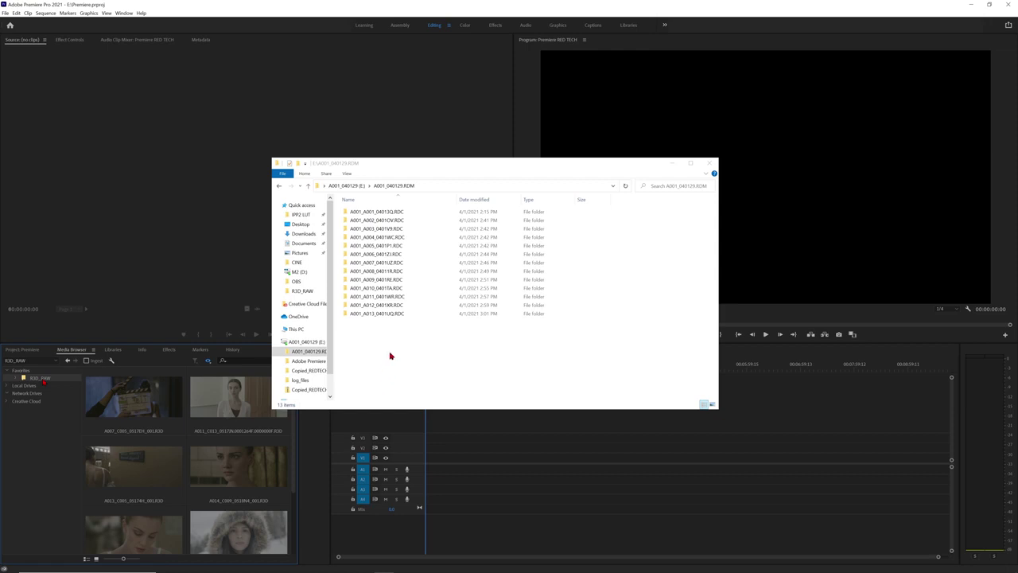
# Open the A009 RDC folder and select its four R3D segment files.
pyautogui.doubleClick(378, 280)
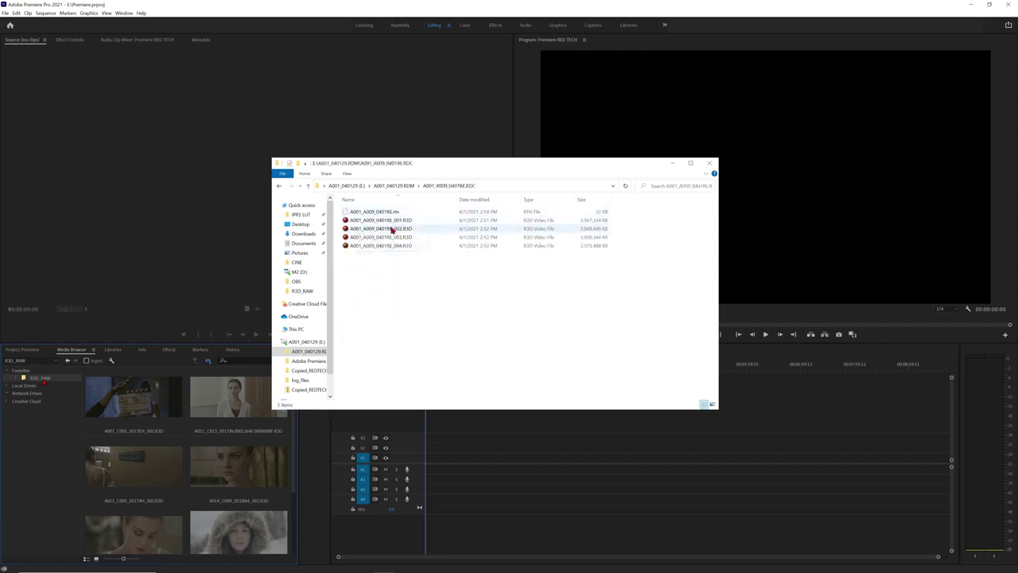
pyautogui.moveTo(423, 284); pyautogui.dragTo(369, 221)
pyautogui.click(376, 271)
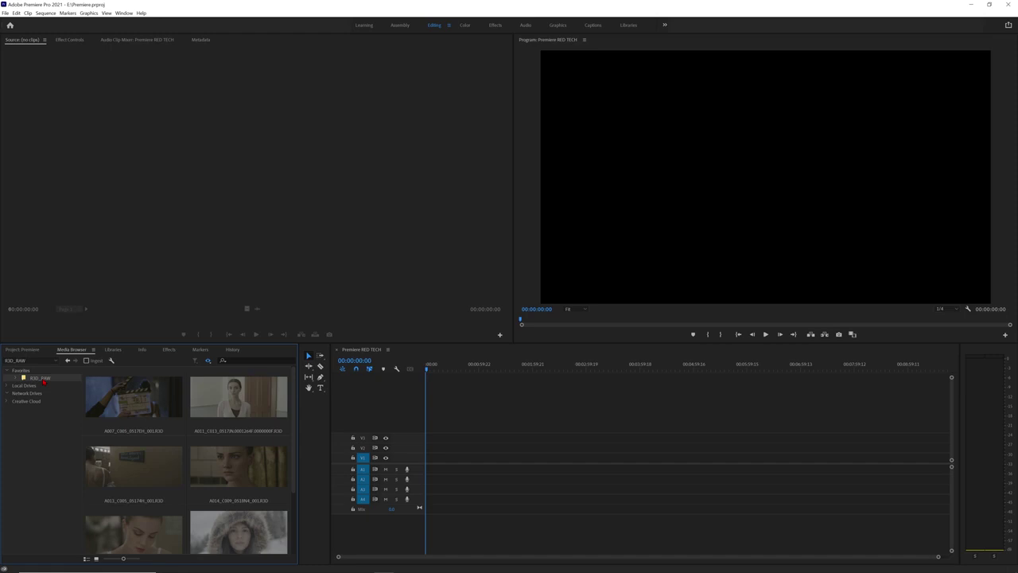
# Select all seven R3D_RAW clips in the maximized Media Browser and import them.
pyautogui.press('`')
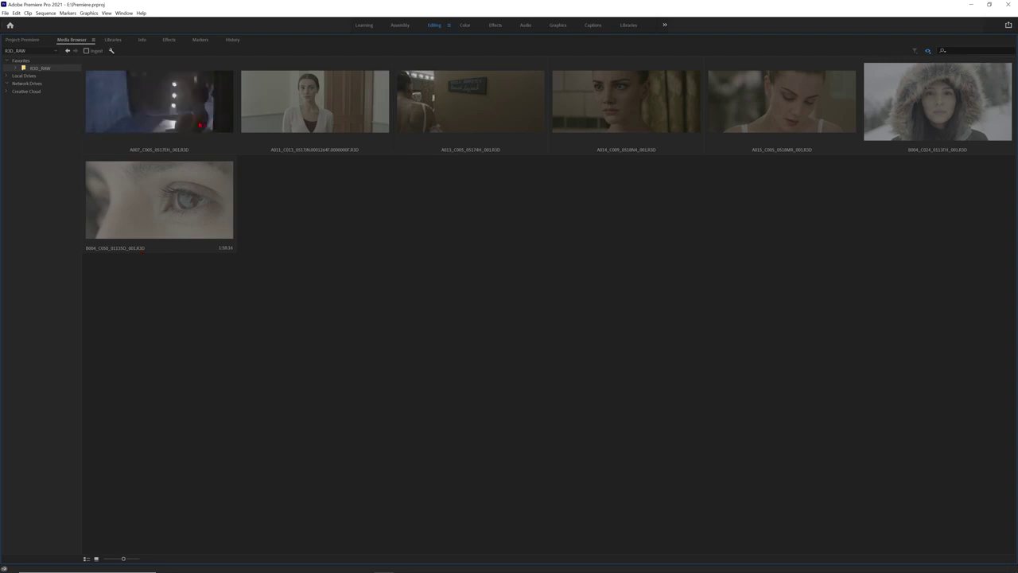
pyautogui.moveTo(208, 322); pyautogui.dragTo(454, 100)
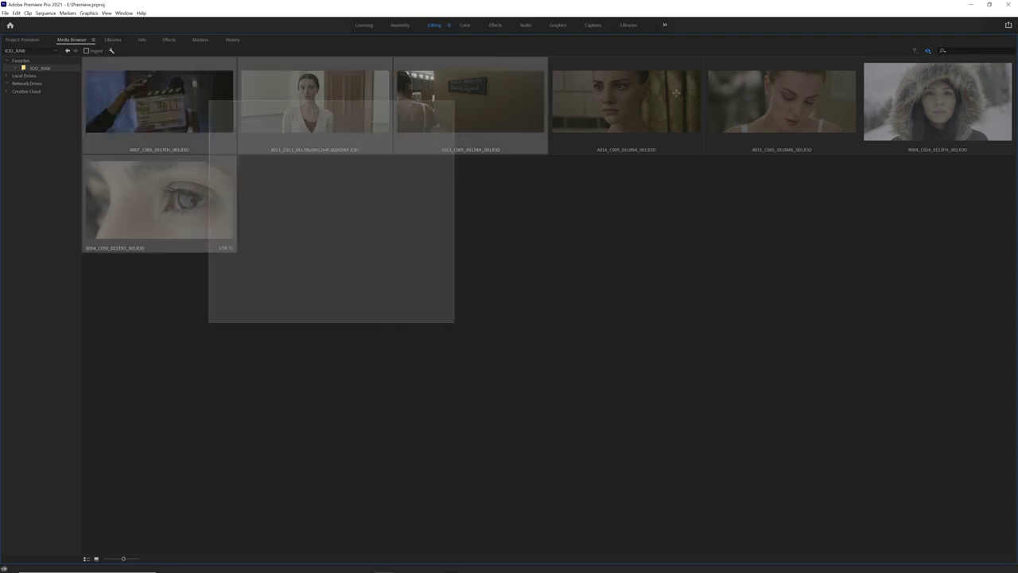
pyautogui.moveTo(675, 93); pyautogui.dragTo(971, 113)
pyautogui.rightClick(506, 120)
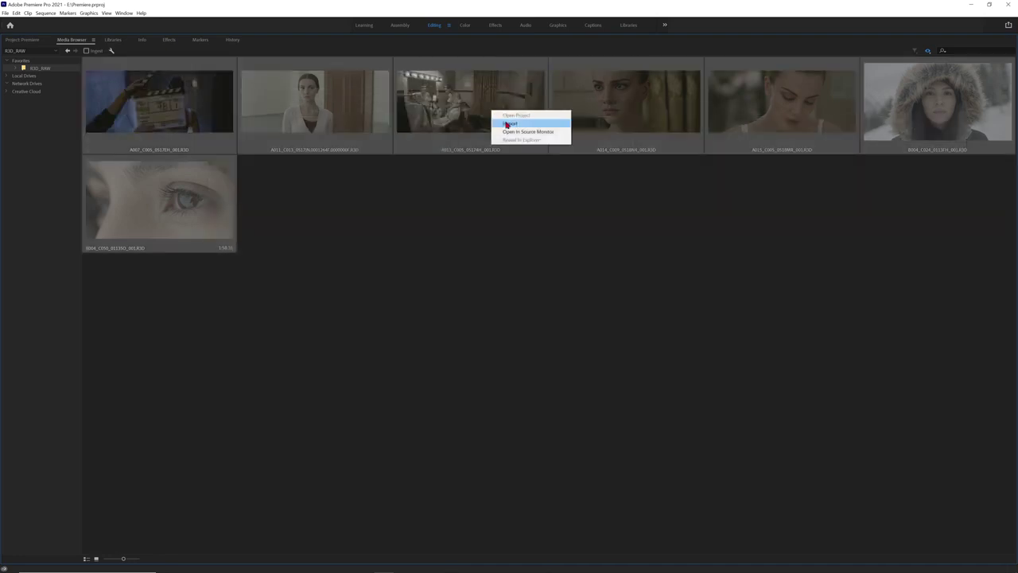
pyautogui.click(507, 125)
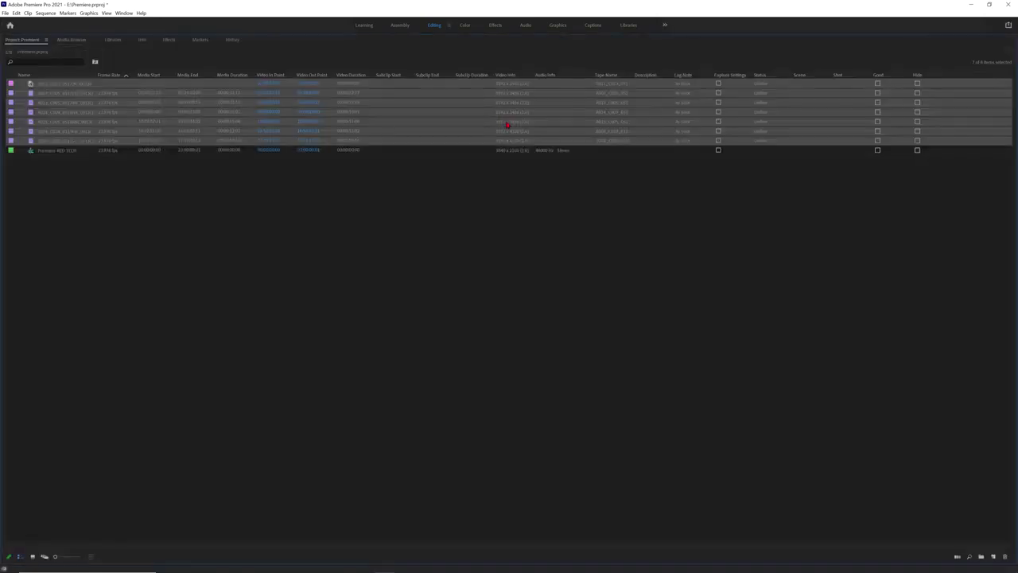
# Restore the layout, clear the clip selection, and open the RED TECH sequence settings.
pyautogui.moveTo(507, 122)
pyautogui.press('`')
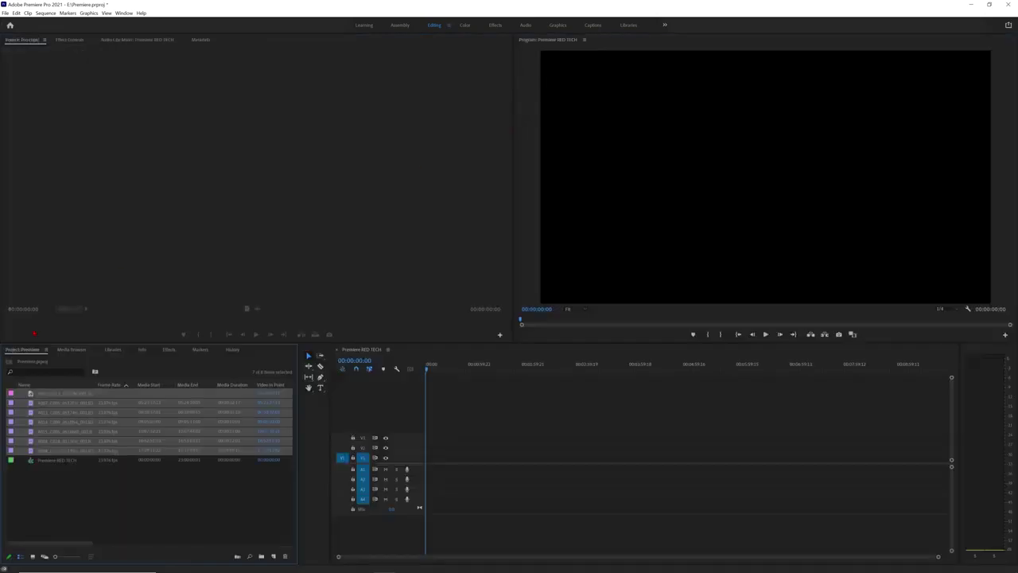
pyautogui.click(203, 498)
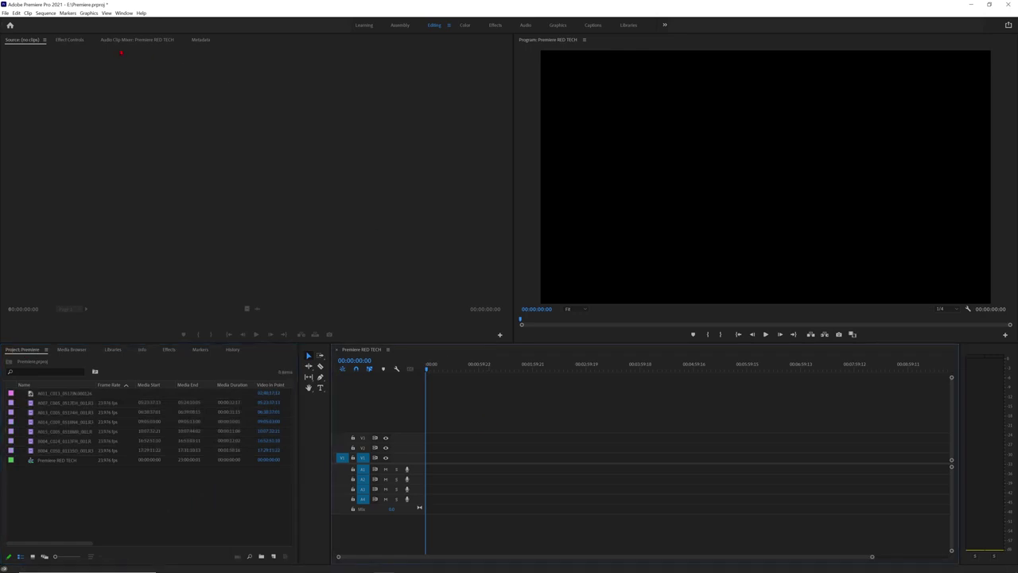
pyautogui.click(46, 12)
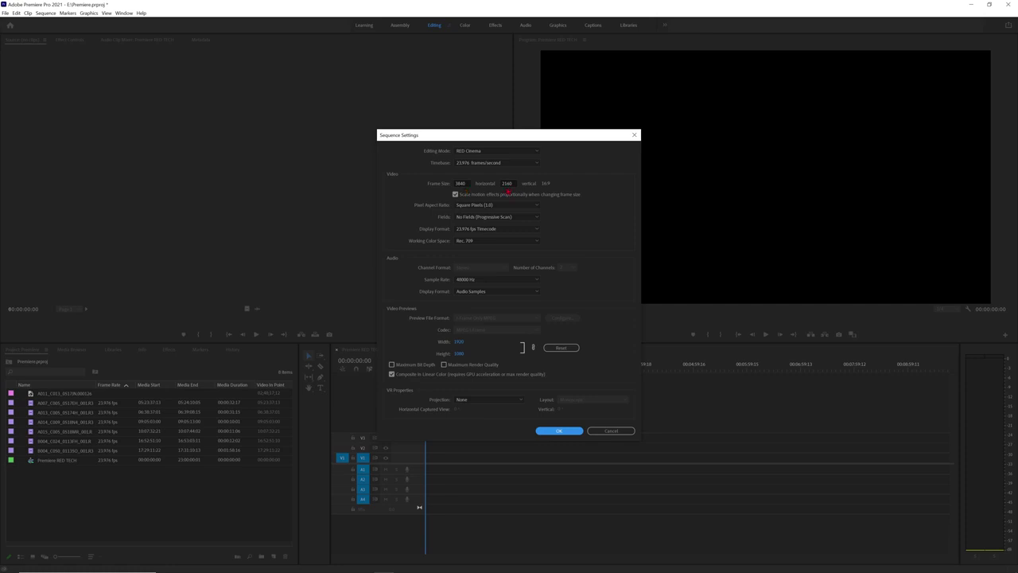
# Add the fur-hood and eye clips to the RED TECH sequence, keeping existing sequence settings.
pyautogui.press('Return')
pyautogui.moveTo(289, 446); pyautogui.dragTo(477, 392)
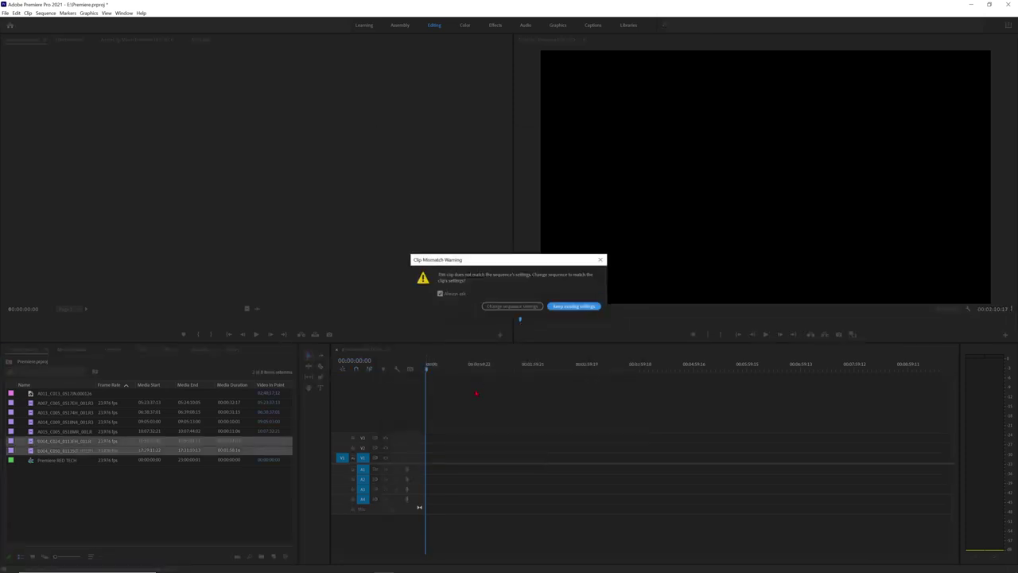
pyautogui.click(563, 307)
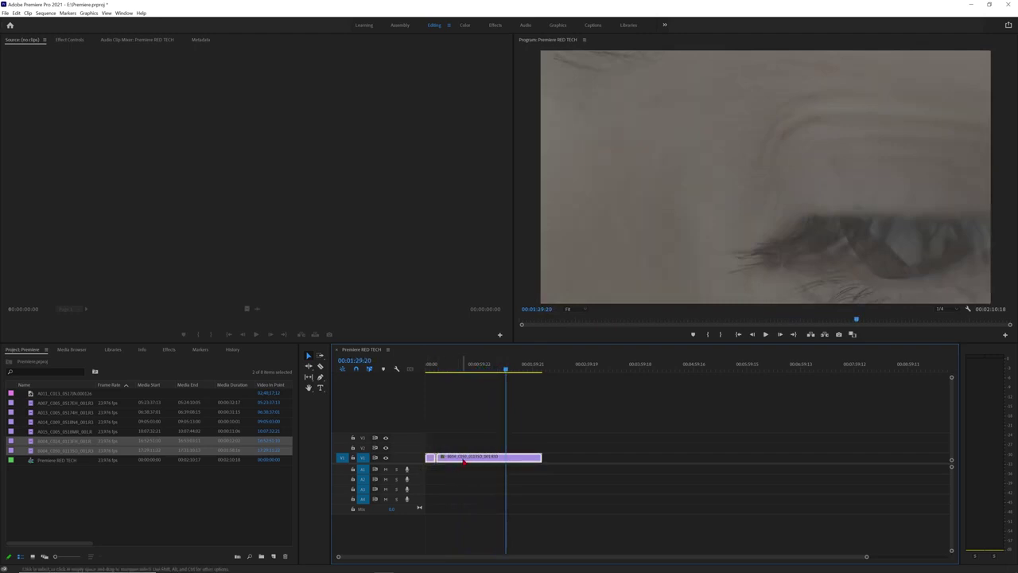
# Set the eye clip on the timeline to frame size.
pyautogui.rightClick(465, 459)
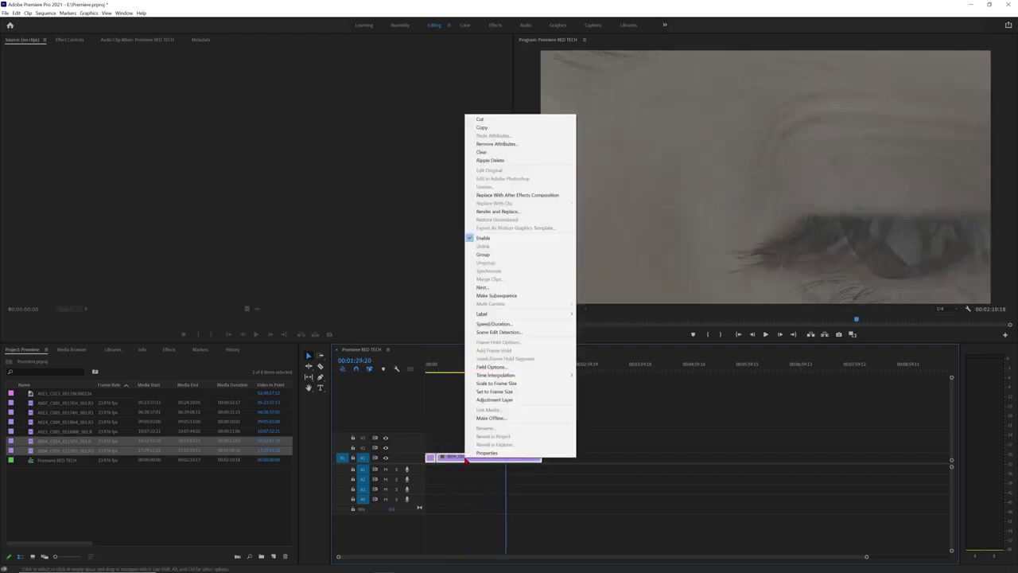
pyautogui.click(523, 392)
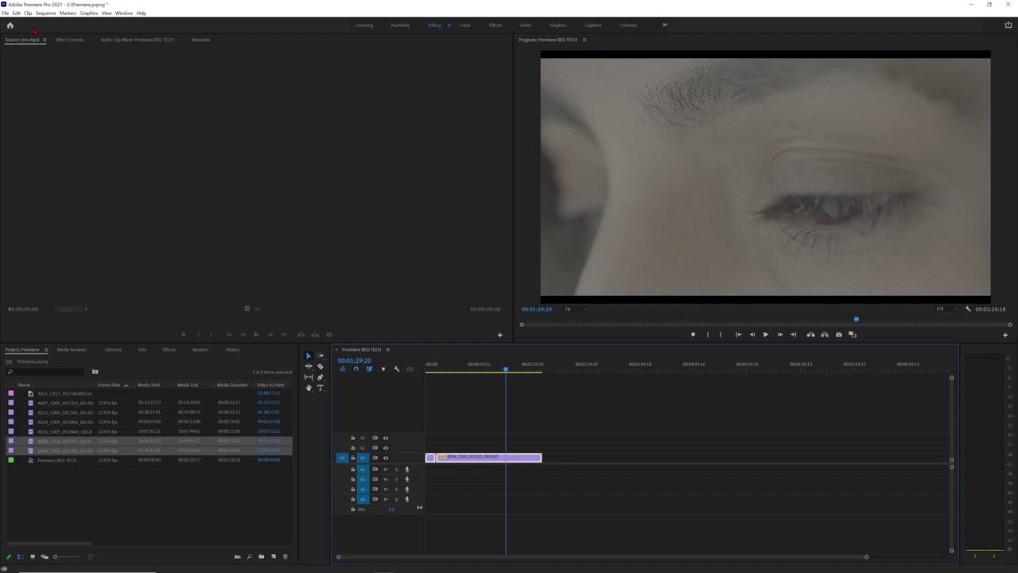
pyautogui.click(16, 13)
pyautogui.moveTo(34, 251)
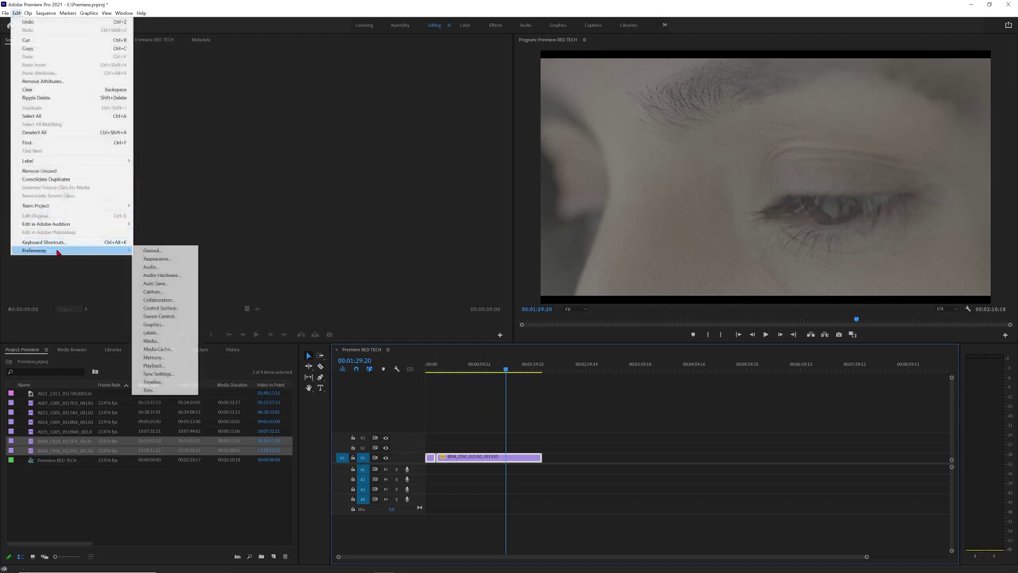
# Set Default Media Scaling to 'Set to frame size' in the Media preferences.
pyautogui.click(165, 342)
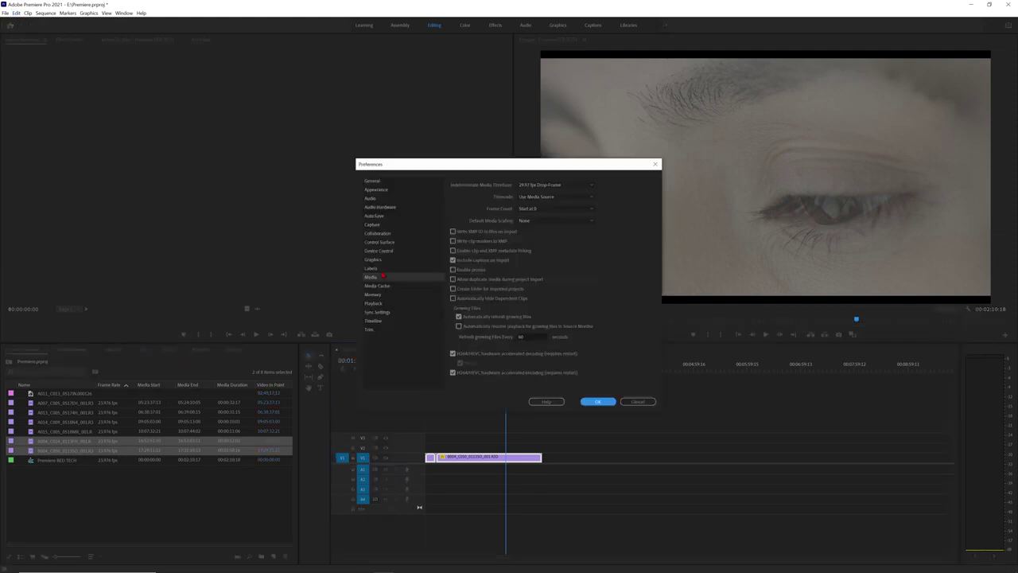
pyautogui.click(557, 221)
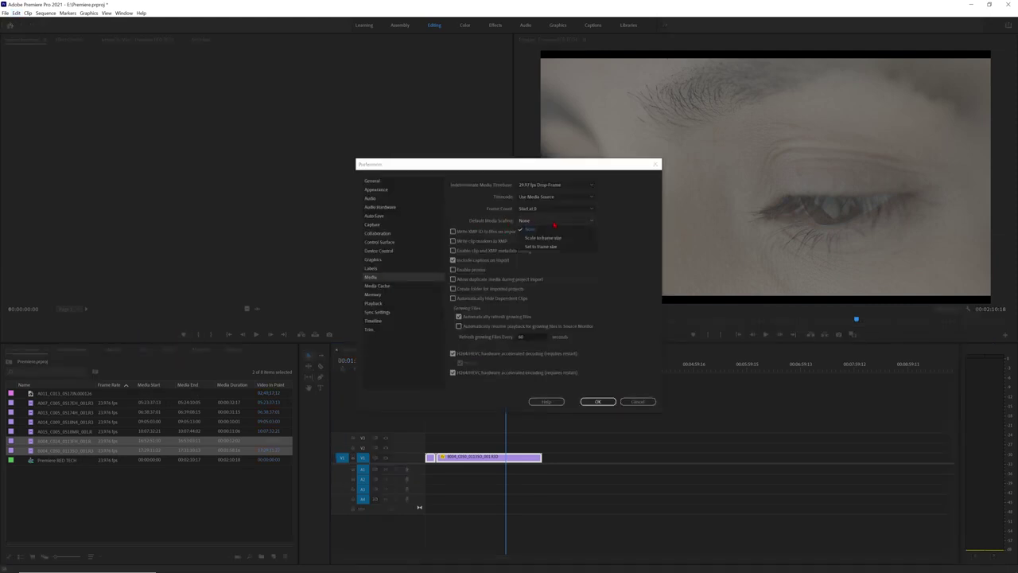
pyautogui.click(572, 247)
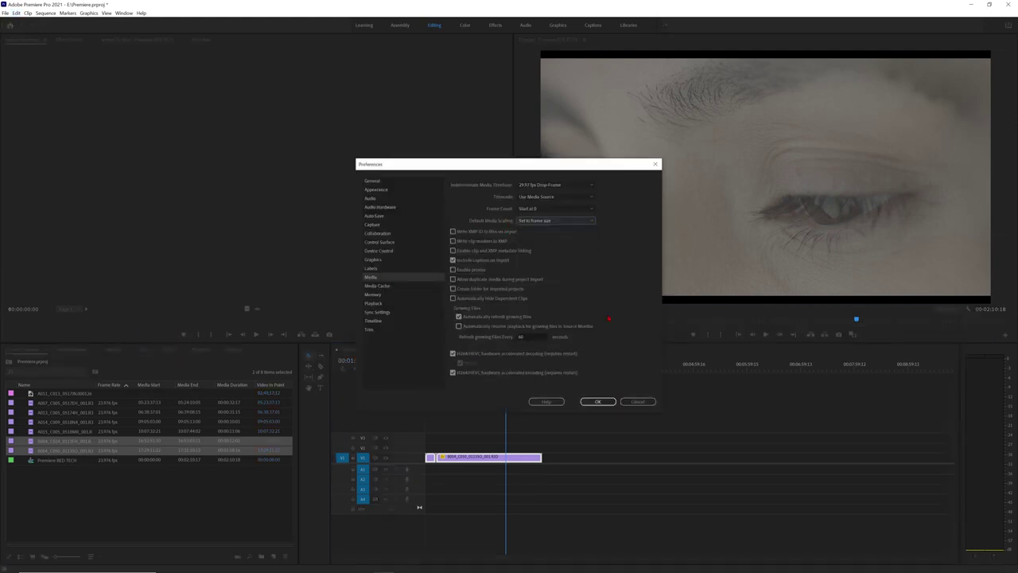
pyautogui.click(598, 401)
# Re-add both clips to the sequence, keeping existing settings, and preview the fur-hood shot.
pyautogui.moveTo(578, 420); pyautogui.dragTo(424, 469)
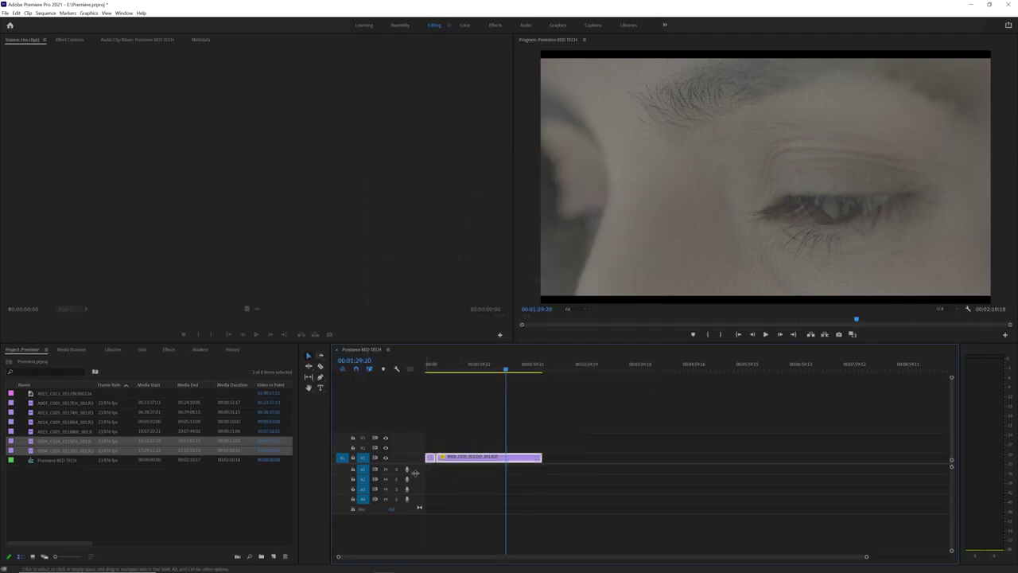
pyautogui.scroll(3, 406, 472)
pyautogui.press('Delete')
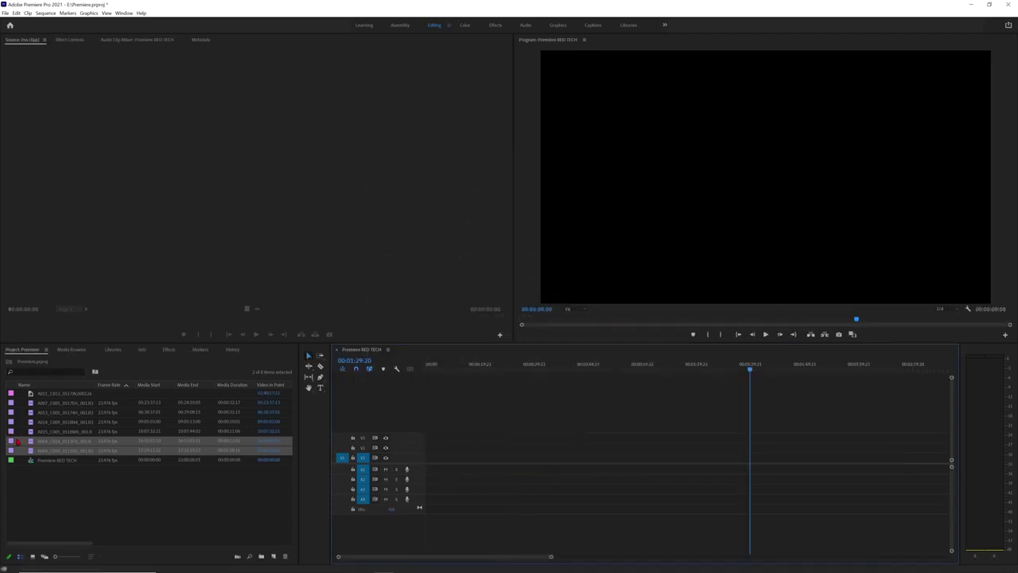
pyautogui.moveTo(30, 442); pyautogui.dragTo(424, 460)
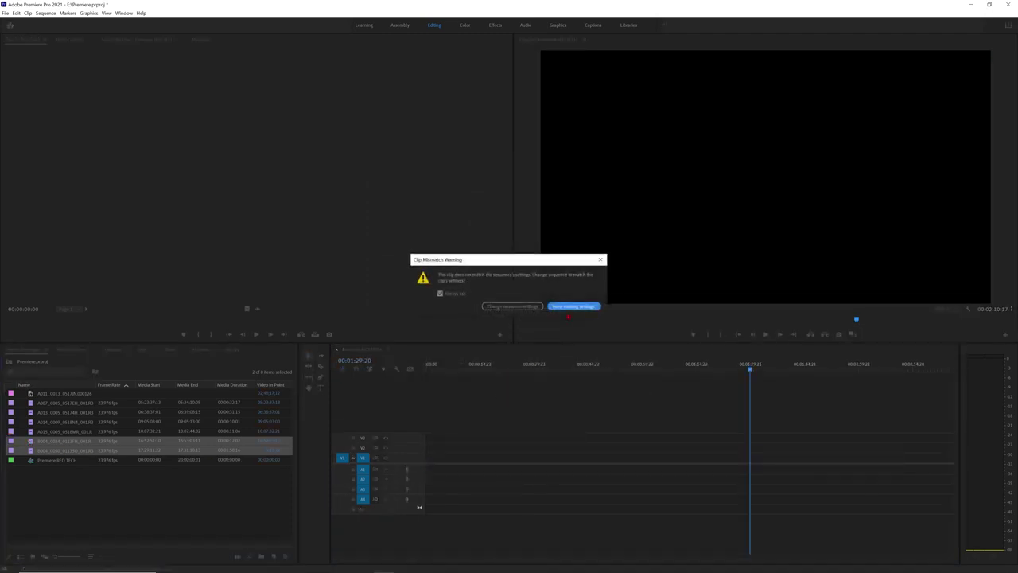
pyautogui.click(572, 307)
pyautogui.moveTo(572, 365)
pyautogui.mouseDown()
pyautogui.moveTo(426, 385)
pyautogui.moveTo(751, 363)
pyautogui.mouseUp()
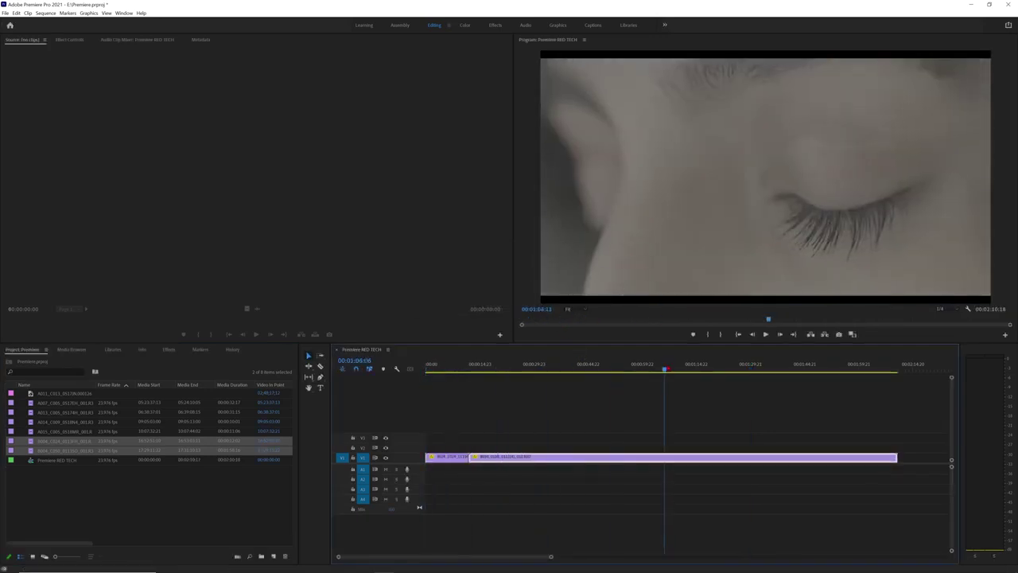
pyautogui.moveTo(751, 363); pyautogui.dragTo(446, 377)
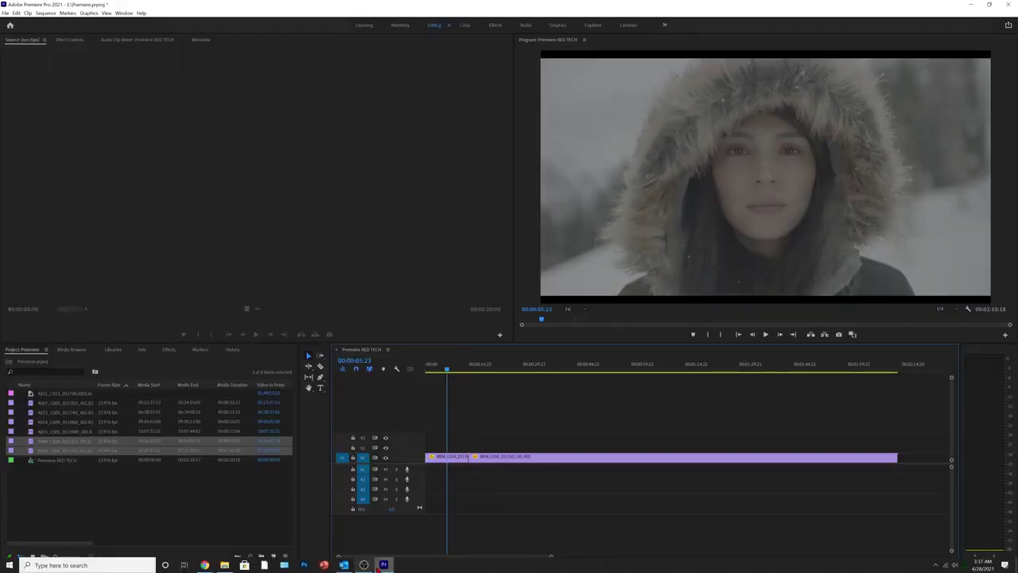
pyautogui.click(225, 565)
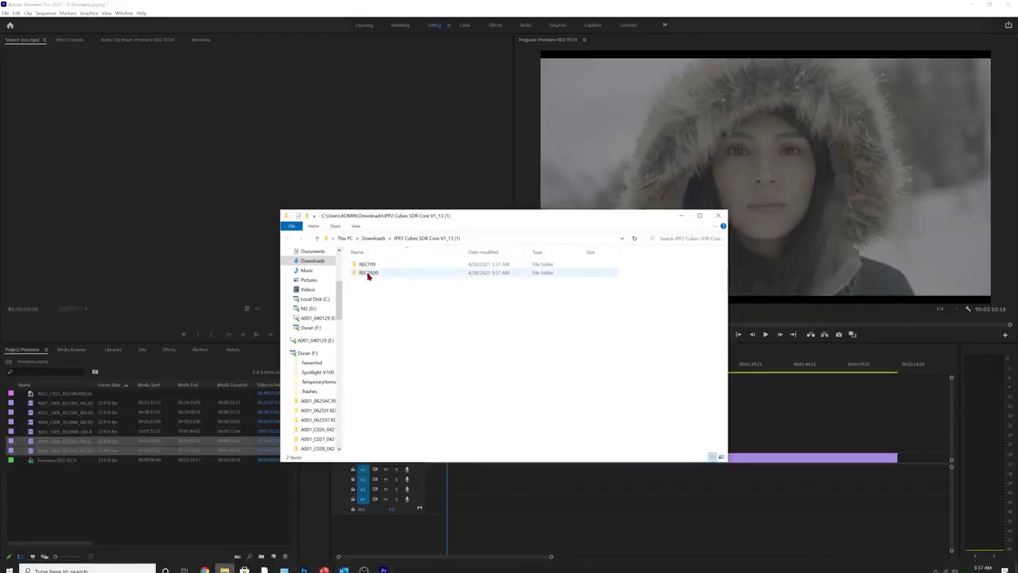
pyautogui.click(367, 265)
pyautogui.doubleClick(368, 267)
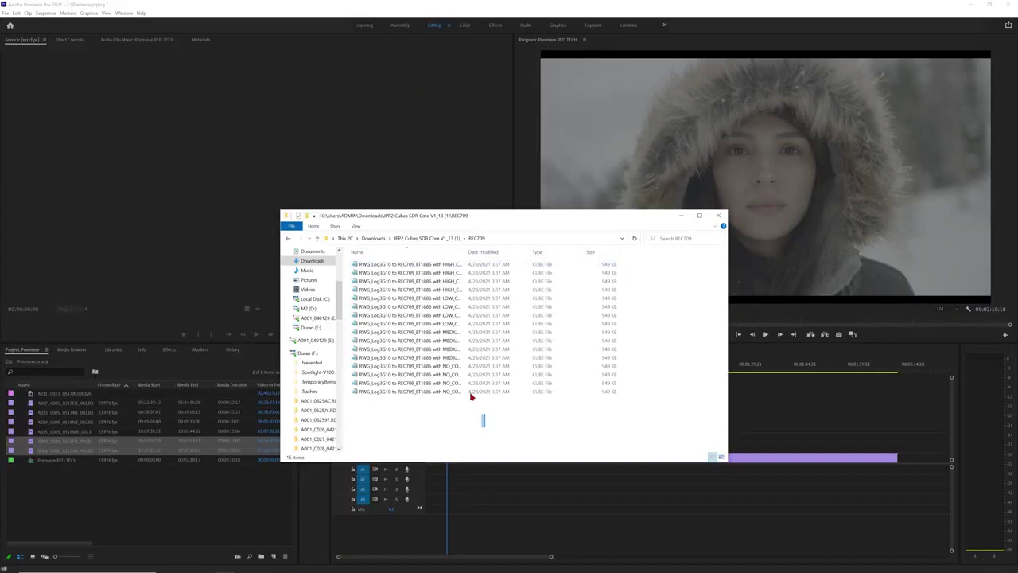
pyautogui.moveTo(482, 422); pyautogui.dragTo(395, 263)
pyautogui.moveTo(466, 251); pyautogui.dragTo(587, 251)
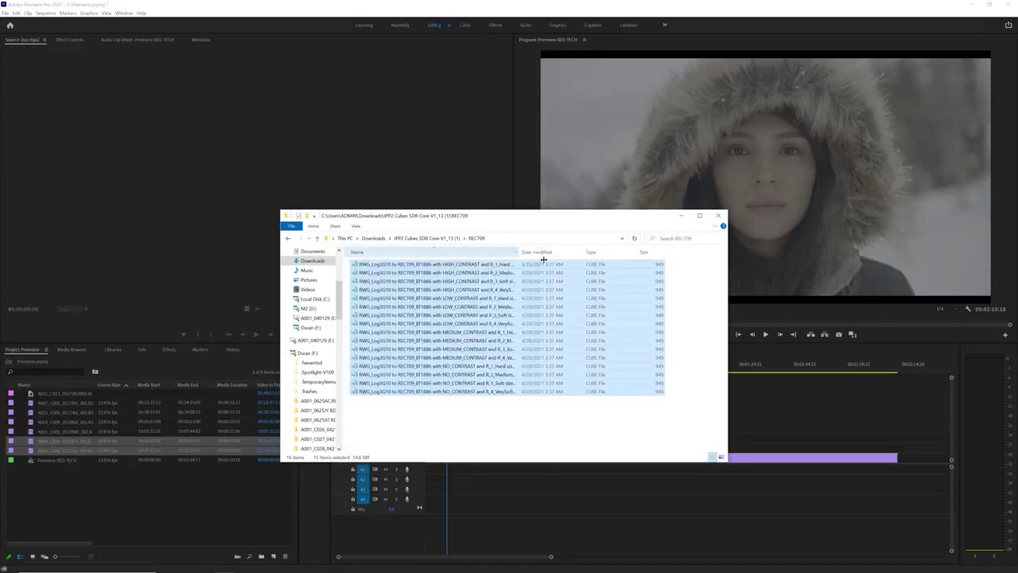
pyautogui.click(568, 411)
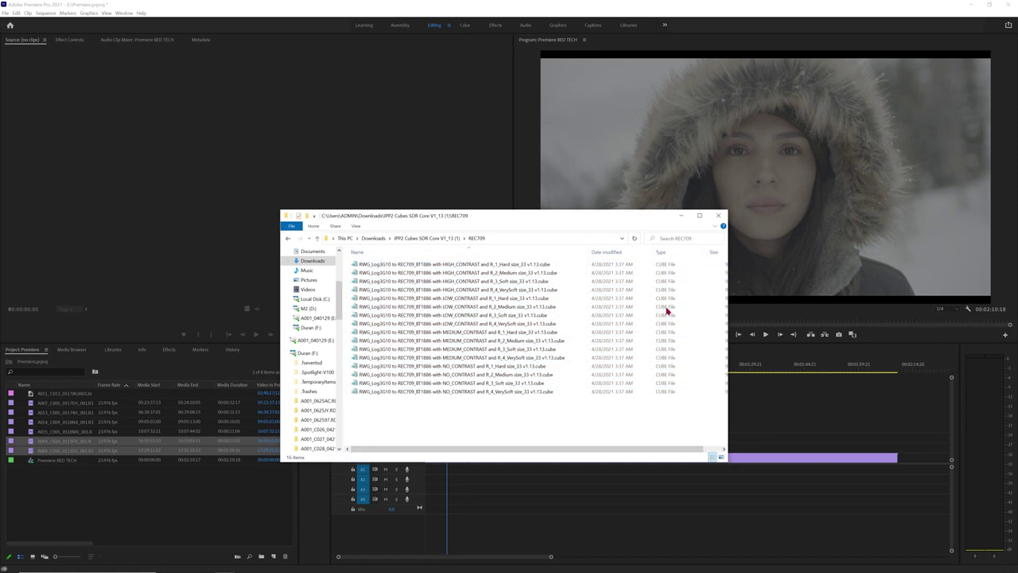
pyautogui.hotkey('alt', 'Tab')
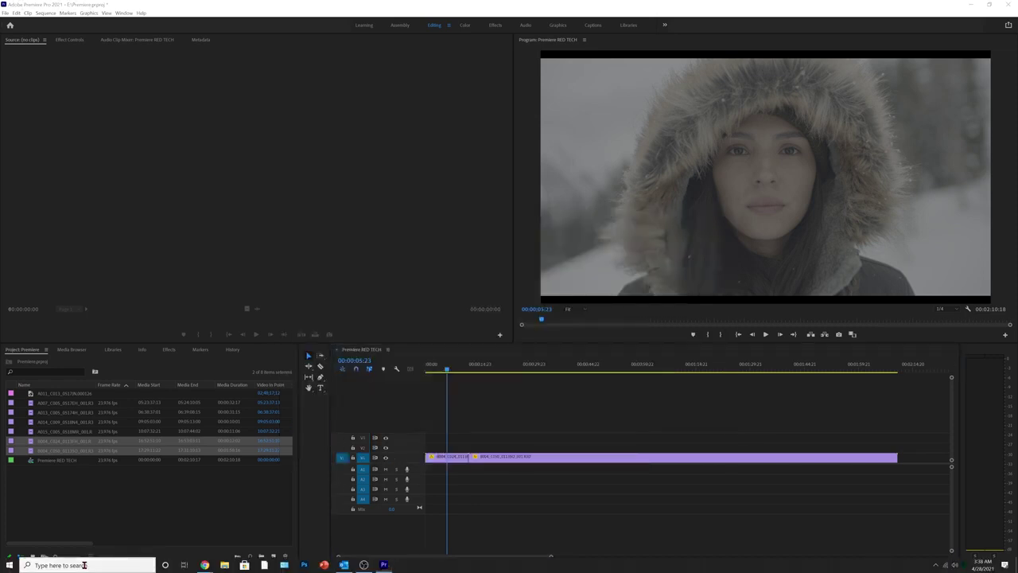
pyautogui.click(79, 569)
# Launch REDCINE-X PRO and start an IPP2 LUT with REC 709 colour space and BT1886 gamma.
pyautogui.click(84, 343)
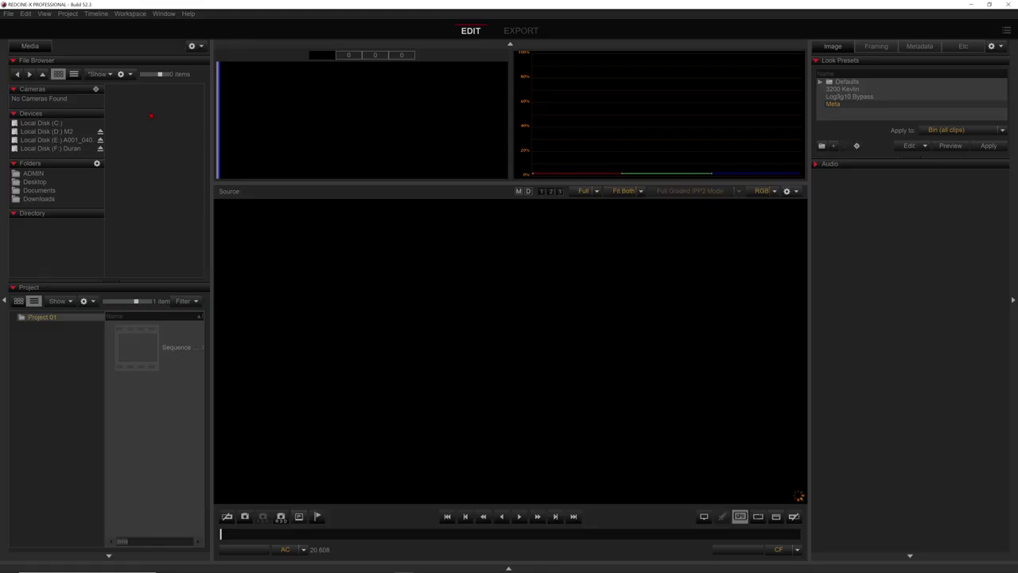
pyautogui.click(10, 14)
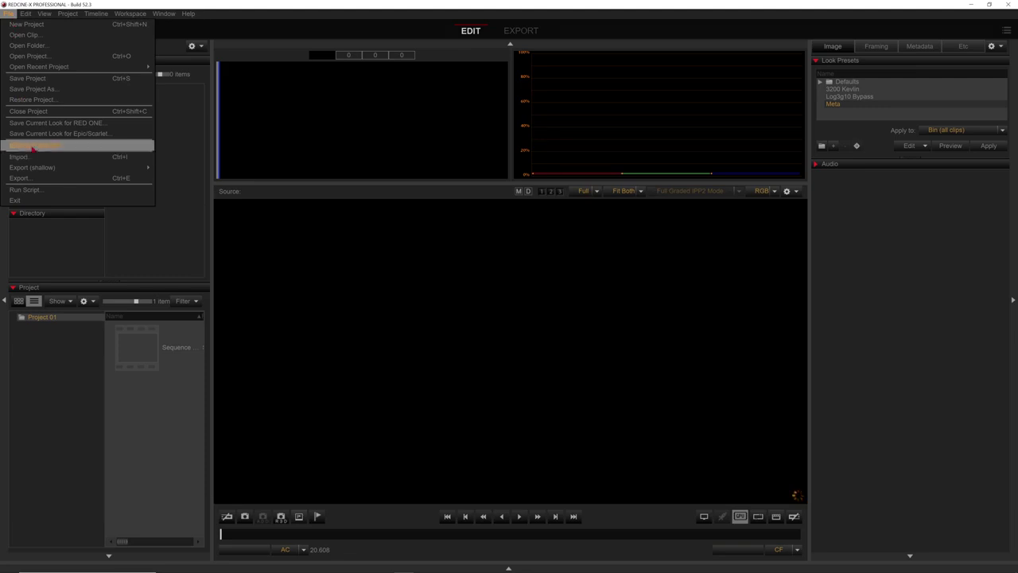
pyautogui.click(32, 146)
pyautogui.click(536, 241)
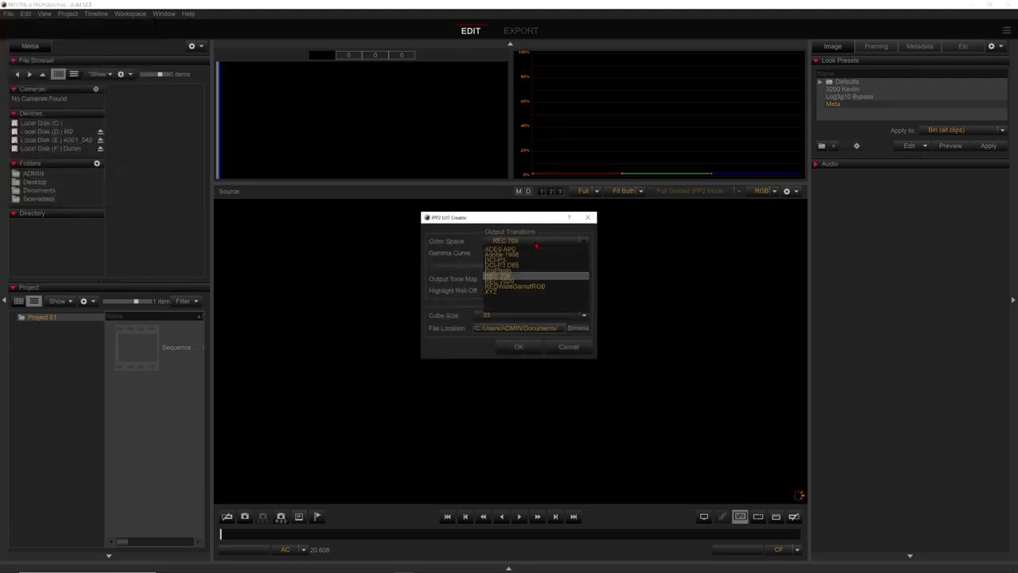
pyautogui.click(536, 245)
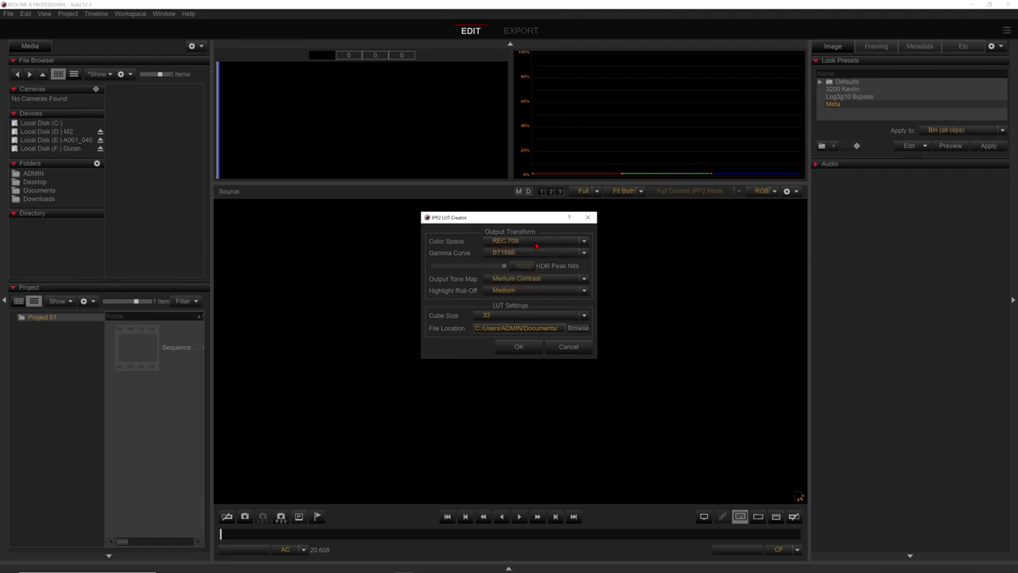
pyautogui.click(531, 253)
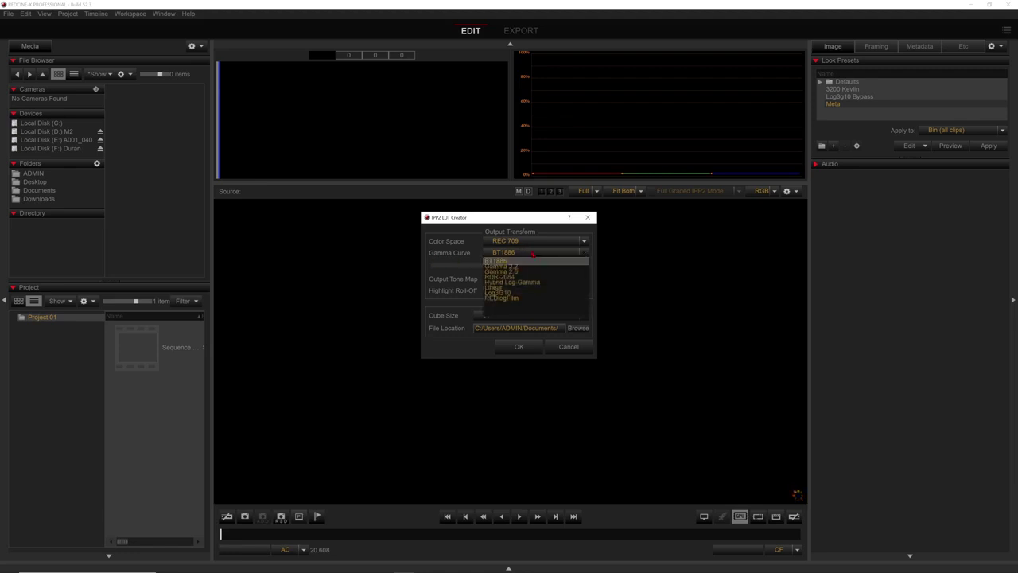
pyautogui.click(532, 255)
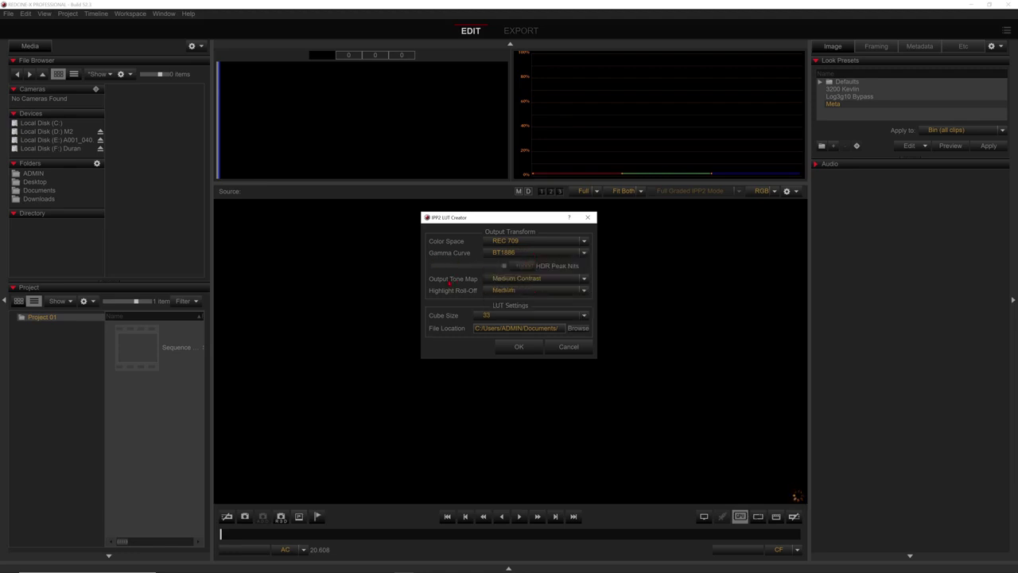
# Save the LUT with Medium Contrast, Soft highlight roll-off and a 33-point cube, then close REDCINE-X.
pyautogui.click(517, 279)
pyautogui.click(530, 292)
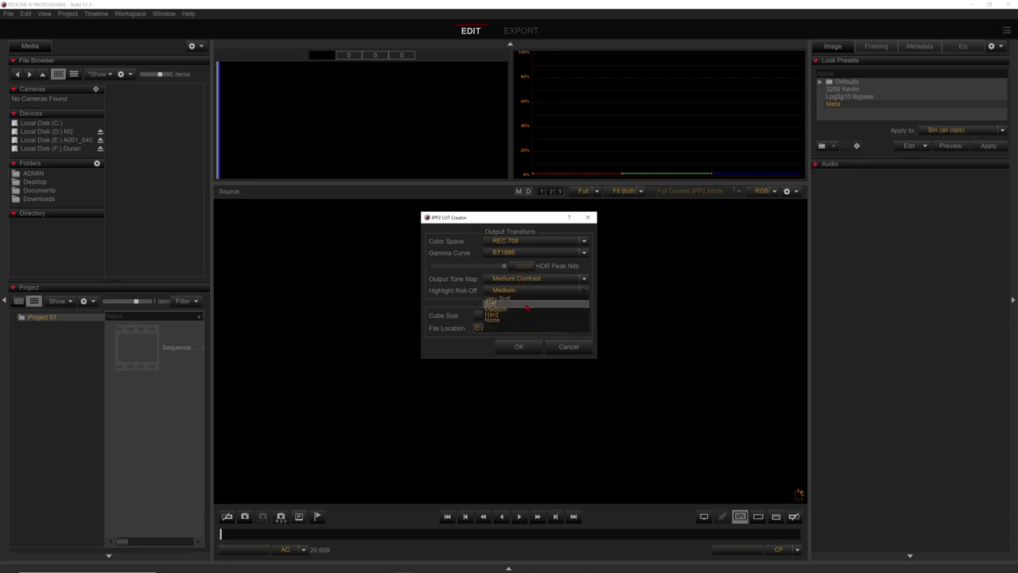
pyautogui.click(526, 305)
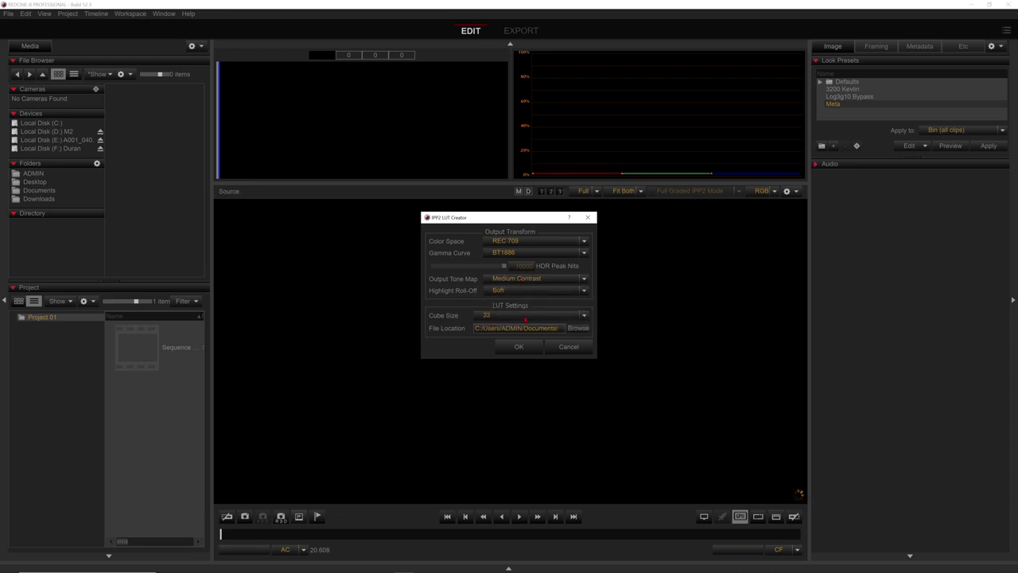
pyautogui.click(526, 320)
pyautogui.click(498, 342)
pyautogui.click(521, 346)
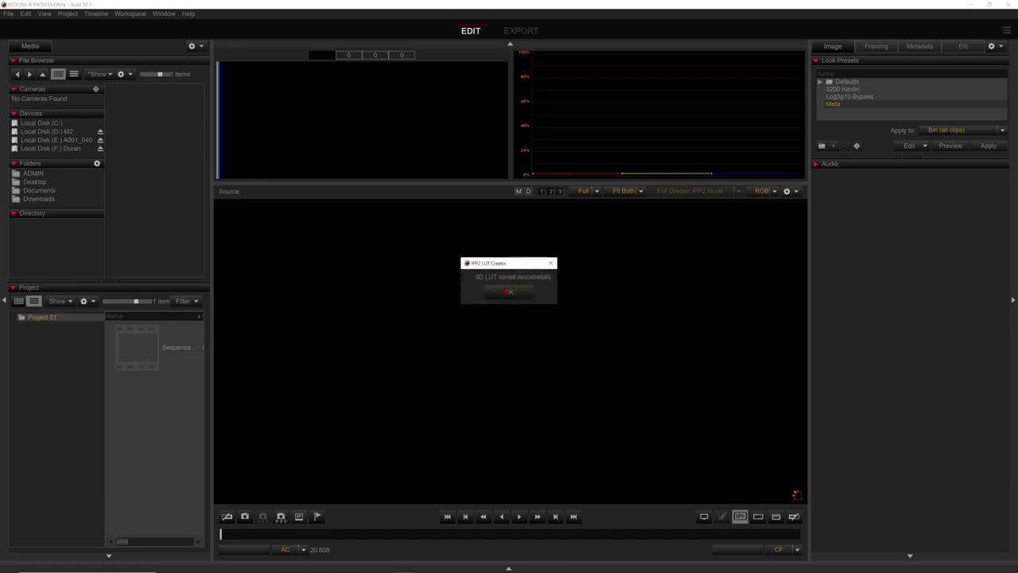
pyautogui.click(507, 292)
pyautogui.click(1014, 4)
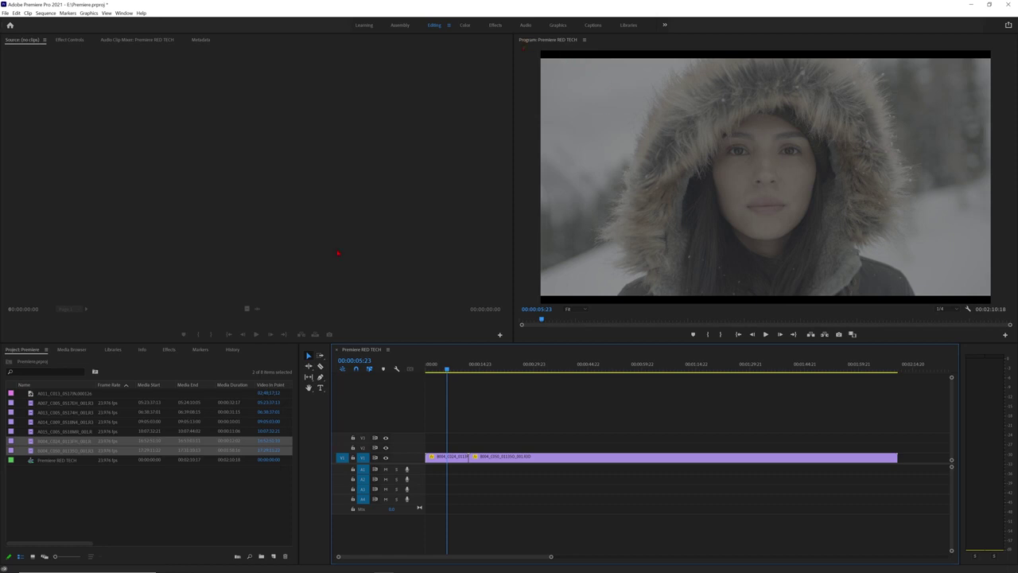
# Switch to the Color workspace and list the Lumetri Creative looks for the fur-hood clip.
pyautogui.click(466, 25)
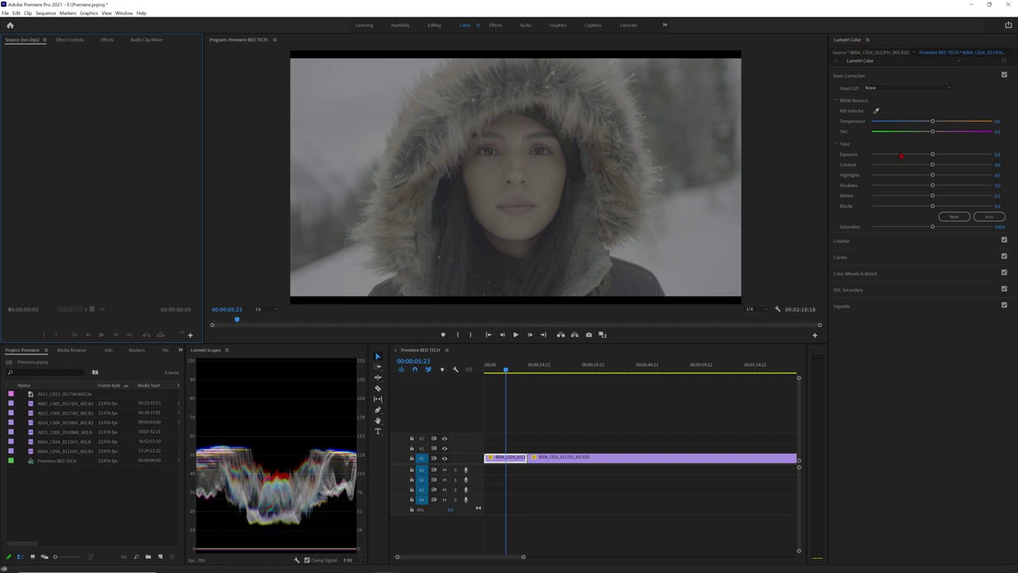
pyautogui.click(857, 243)
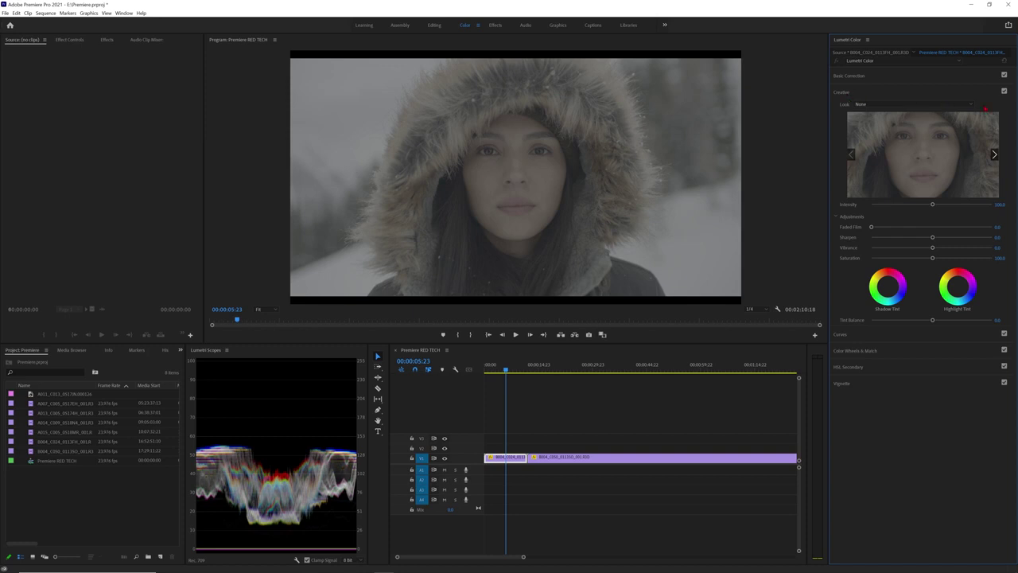
pyautogui.click(974, 106)
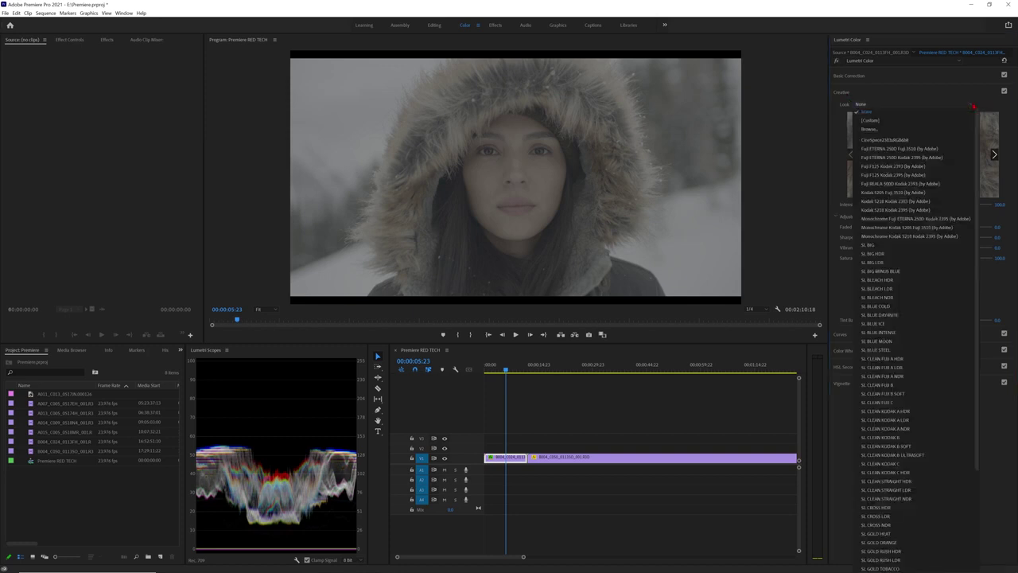
# Load the IPP2 REC709 medium-contrast soft .cube LUT as the fur-hood clip's Lumetri Creative look.
pyautogui.click(932, 130)
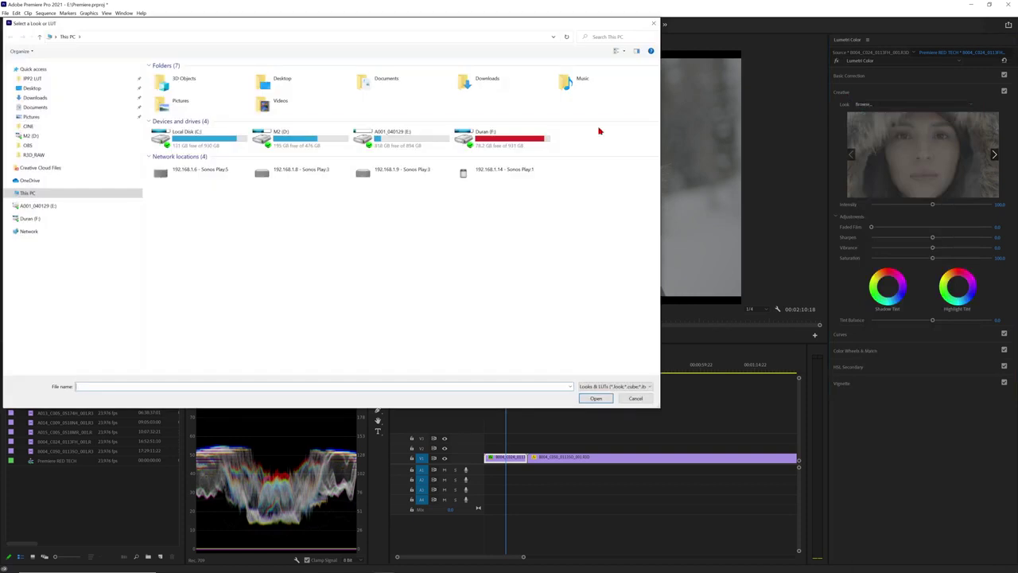
pyautogui.click(103, 80)
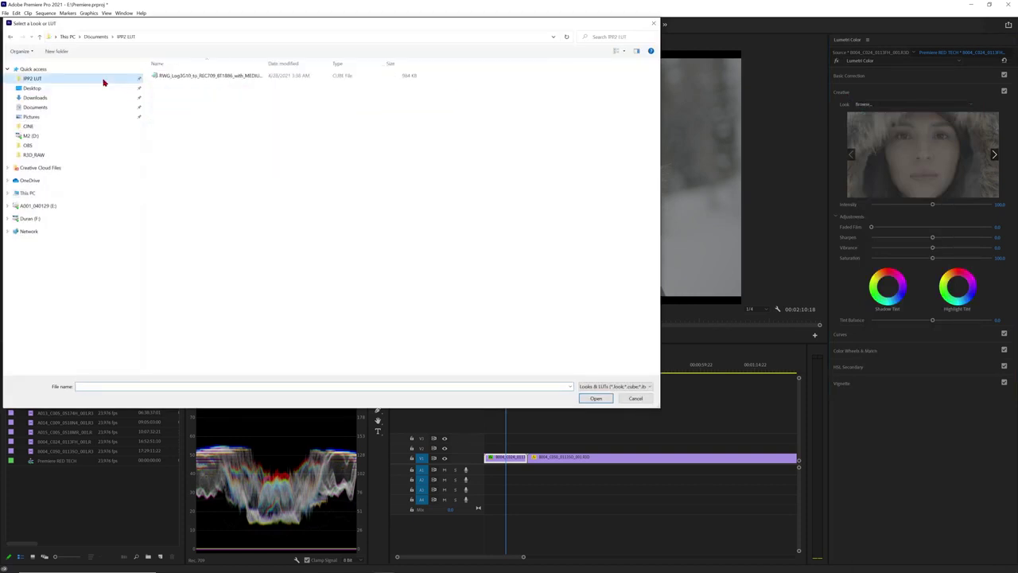
pyautogui.click(171, 75)
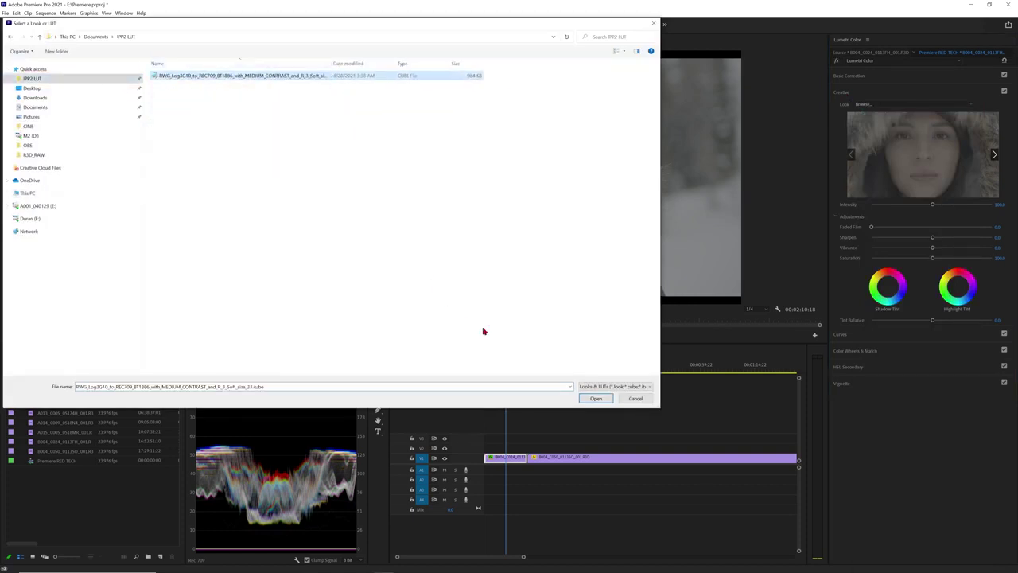
pyautogui.click(583, 396)
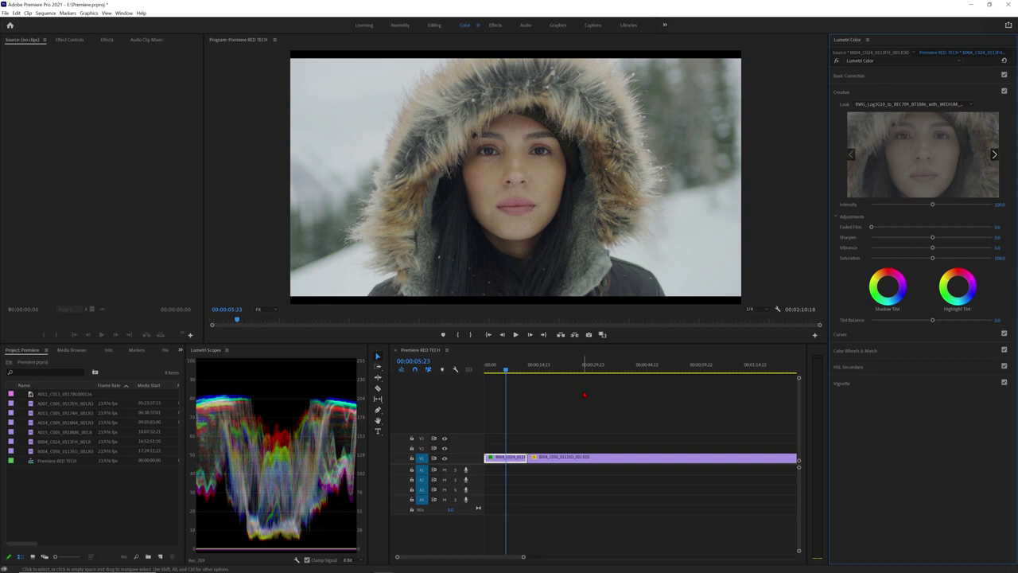
pyautogui.click(585, 394)
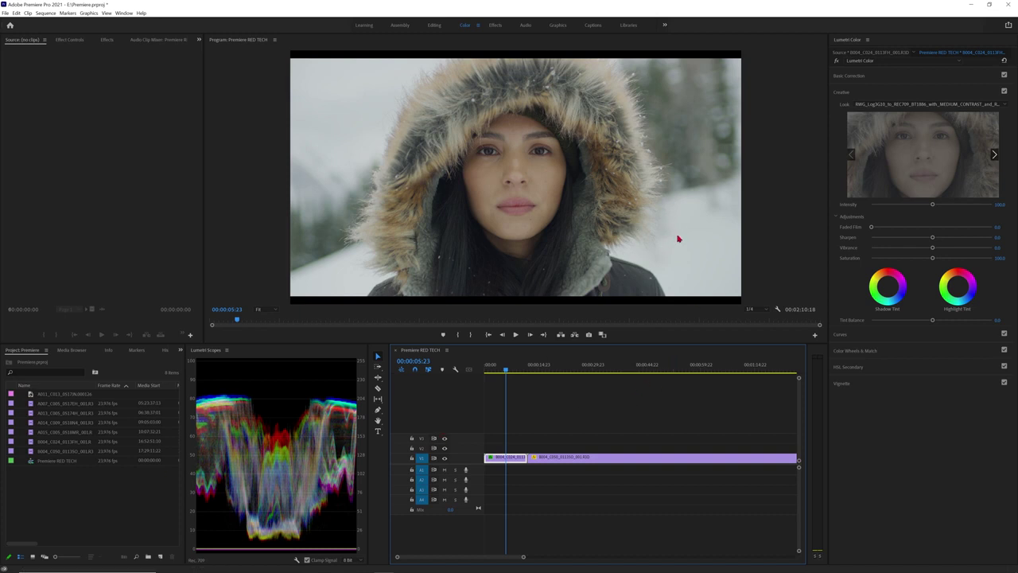
# Save the current Lumetri LUT grade as a Rec709 Med Contrast preset.
pyautogui.click(869, 42)
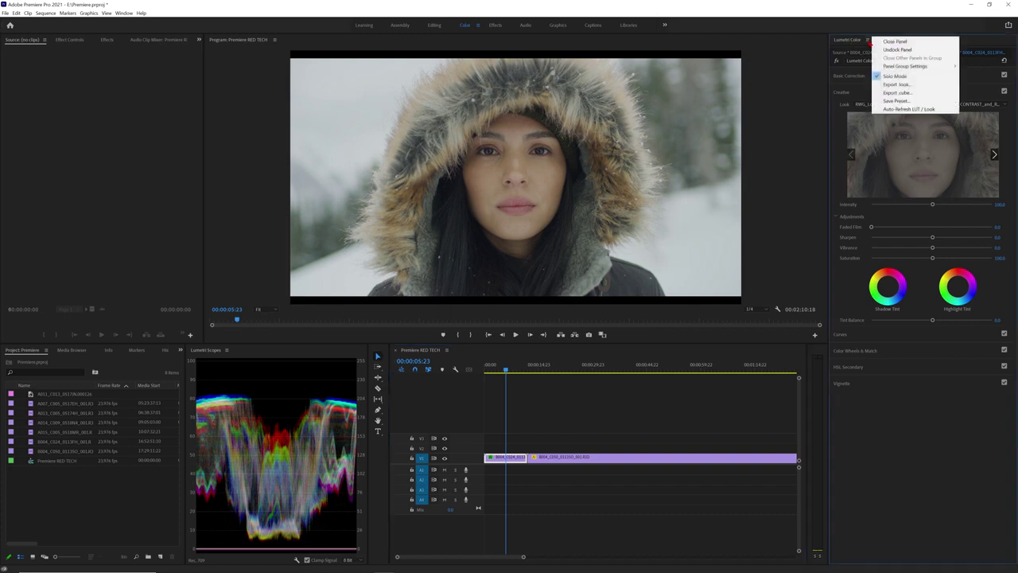
pyautogui.click(898, 101)
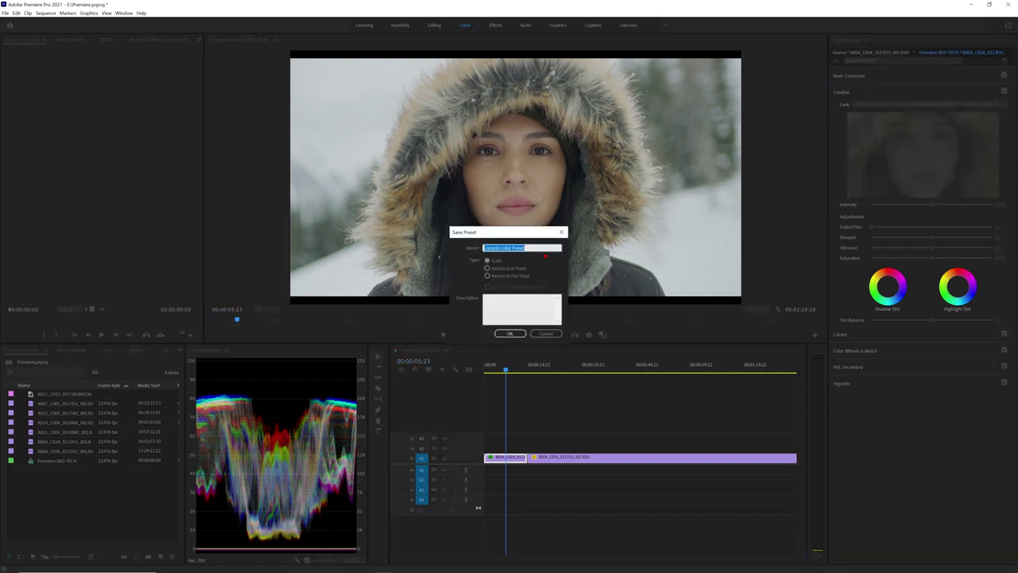
pyautogui.write('grr')
pyautogui.write('709 Med Contrast Soft Highlights')
pyautogui.press('Return')
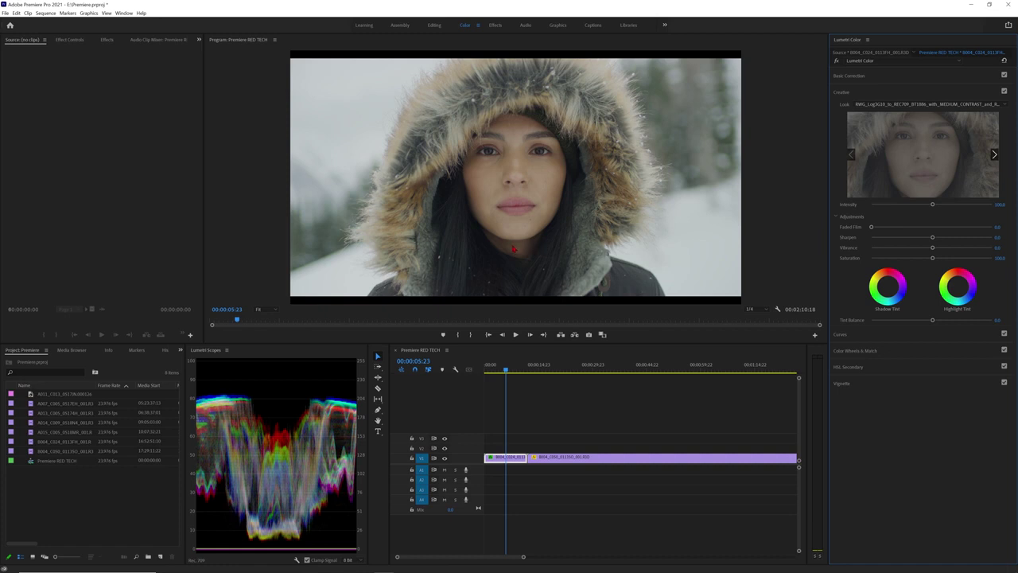
# Locate the saved Rec 709 preset under Effects presets and open its context menu.
pyautogui.click(105, 39)
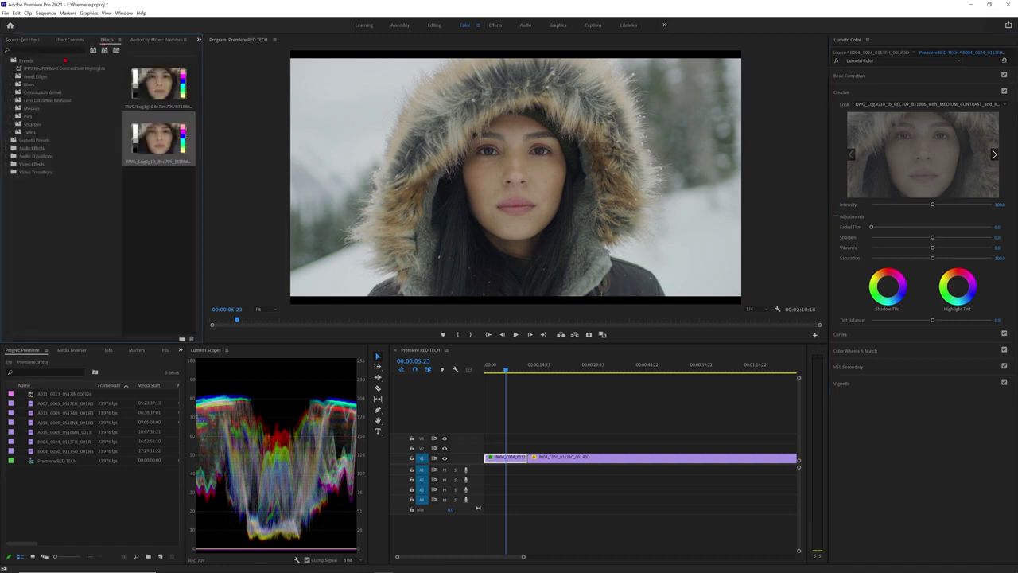
pyautogui.click(64, 68)
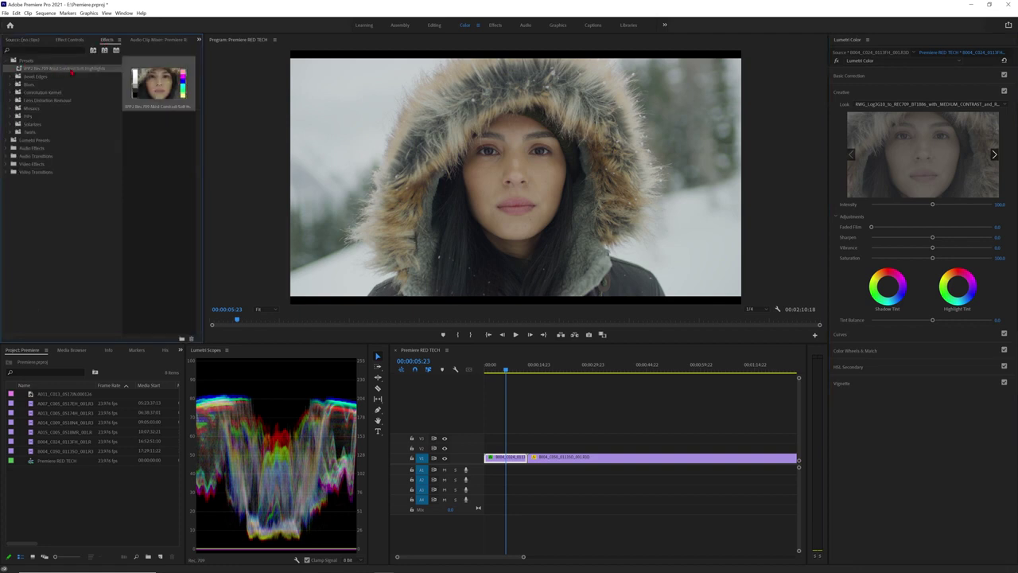
pyautogui.rightClick(72, 72)
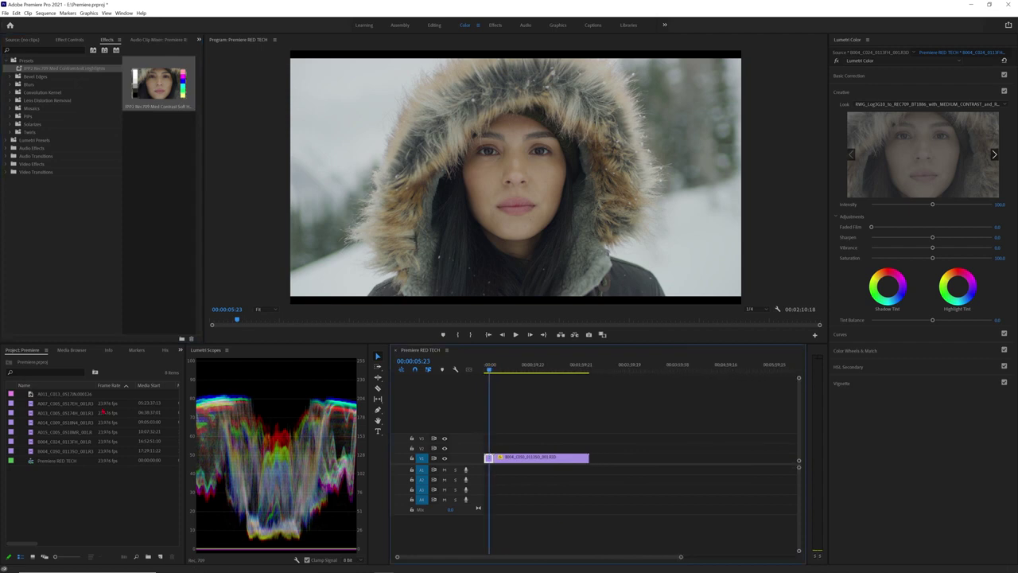
# Add the five remaining RED clips to V1, apply the IPP2 Rec.709 preset, and review the grade.
pyautogui.click(64, 403)
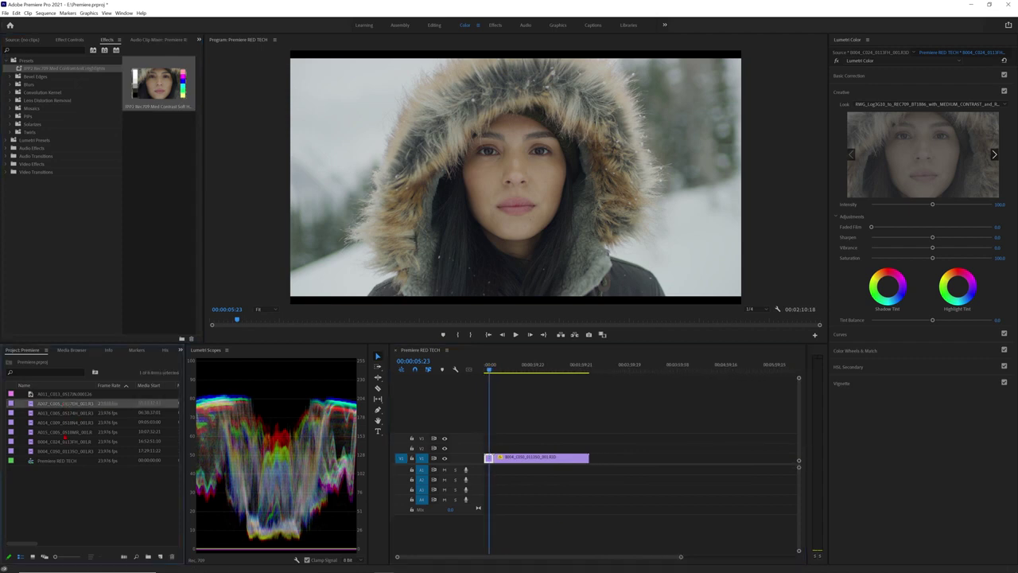
pyautogui.keyDown('shift'); pyautogui.click(63, 441); pyautogui.keyUp('shift')
pyautogui.moveTo(64, 441); pyautogui.dragTo(626, 457)
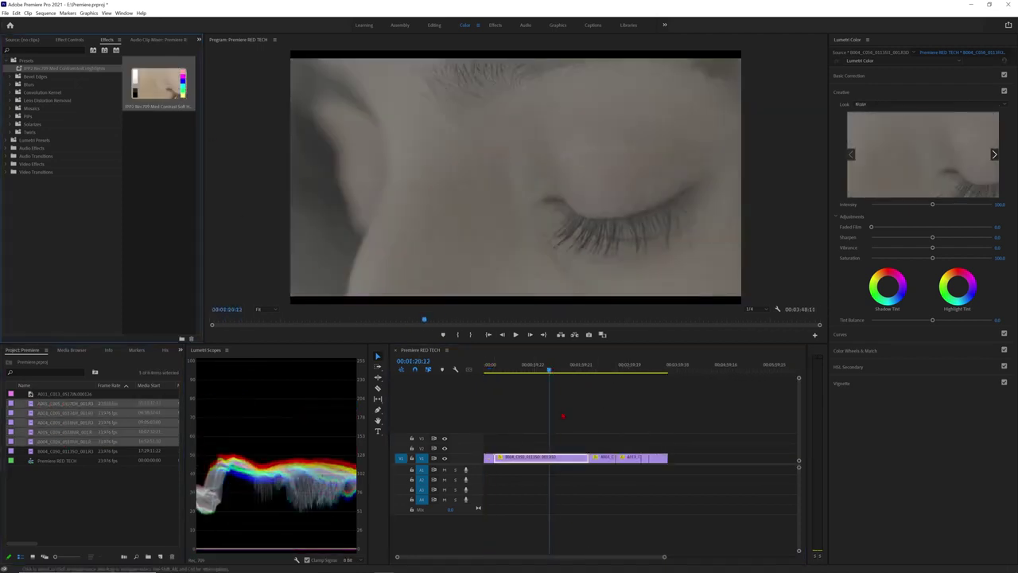
pyautogui.moveTo(564, 432); pyautogui.dragTo(626, 477)
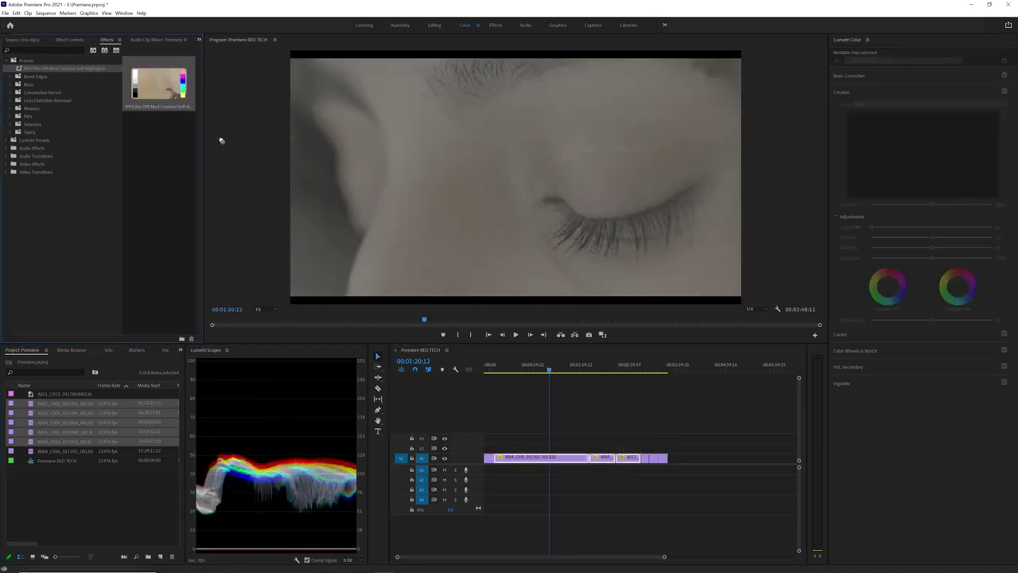
pyautogui.moveTo(159, 84); pyautogui.dragTo(560, 457)
pyautogui.moveTo(549, 368); pyautogui.dragTo(628, 377)
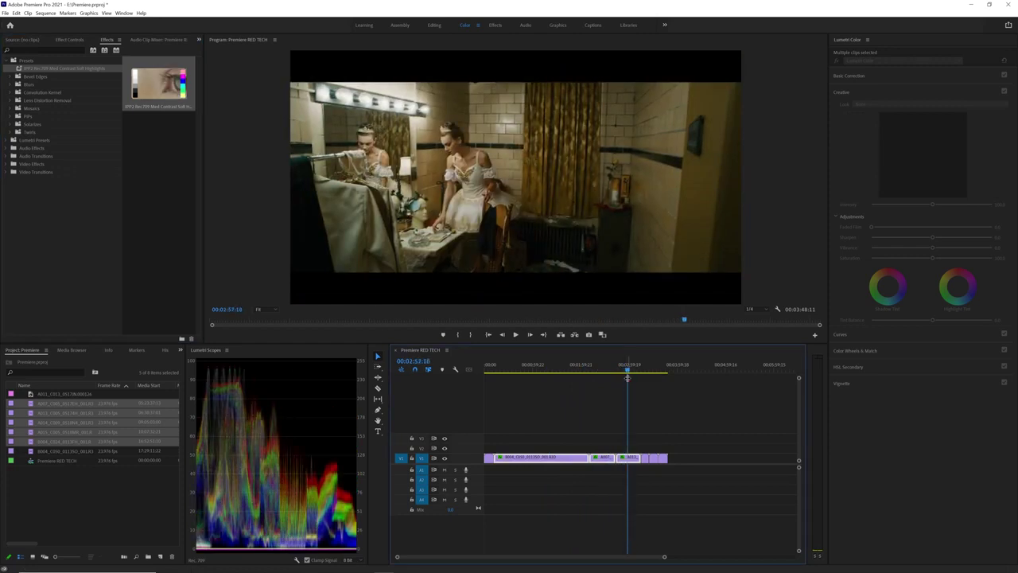
pyautogui.moveTo(628, 377); pyautogui.dragTo(662, 371)
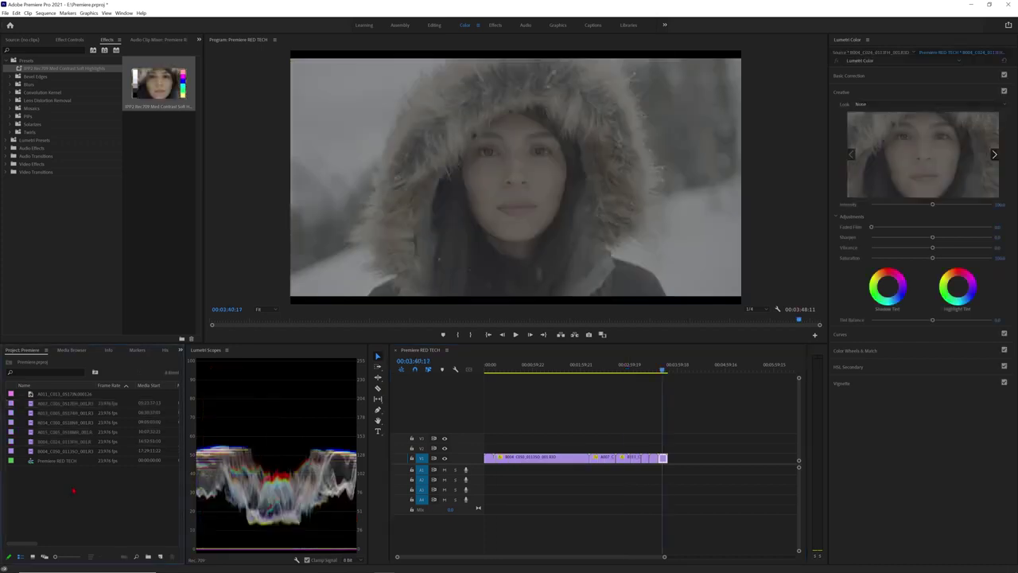
# Create a new search bin in the project that gathers the R3D clips.
pyautogui.rightClick(73, 490)
pyautogui.click(107, 374)
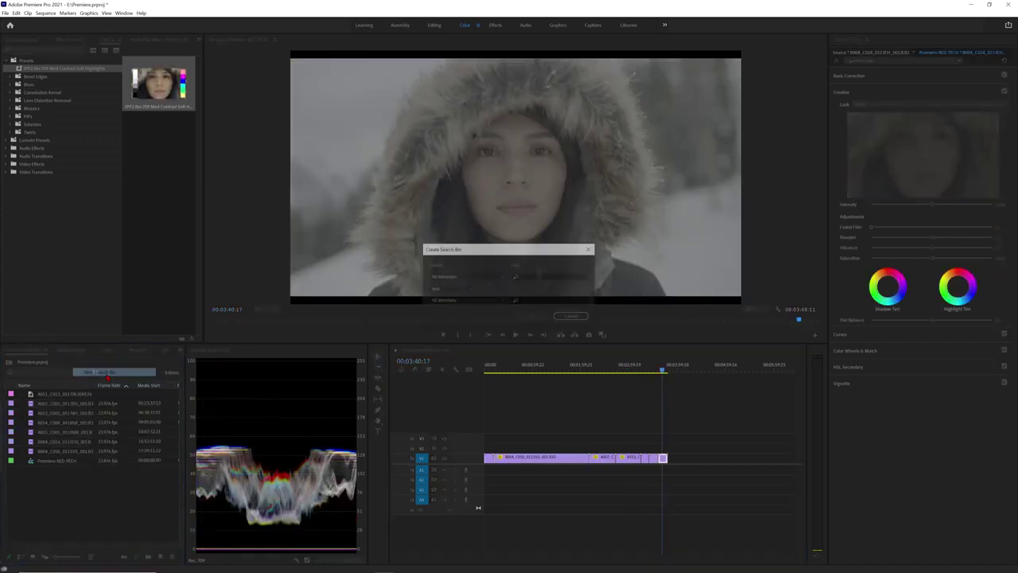
pyautogui.click(529, 276)
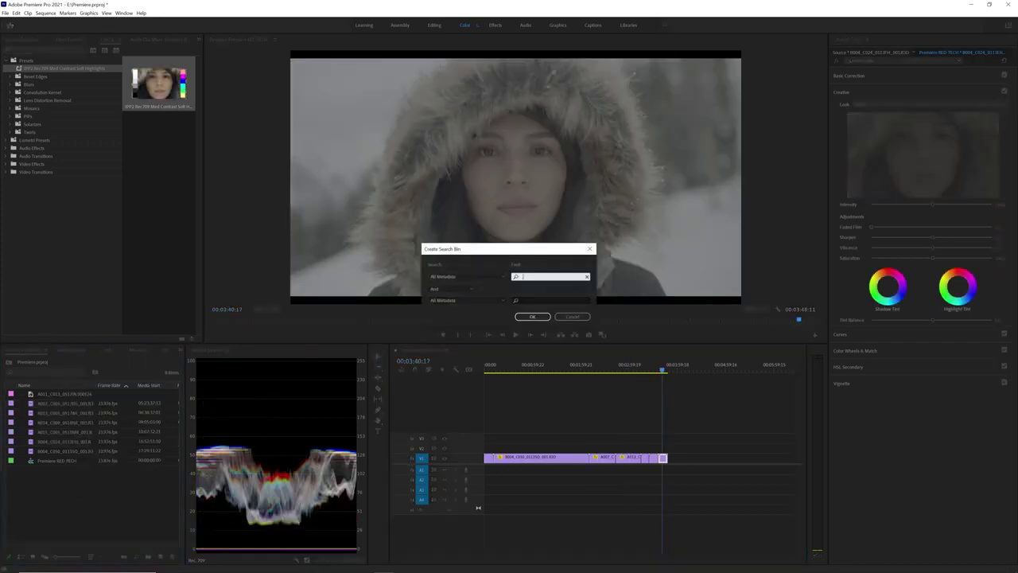
pyautogui.write('c30')
pyautogui.click(537, 315)
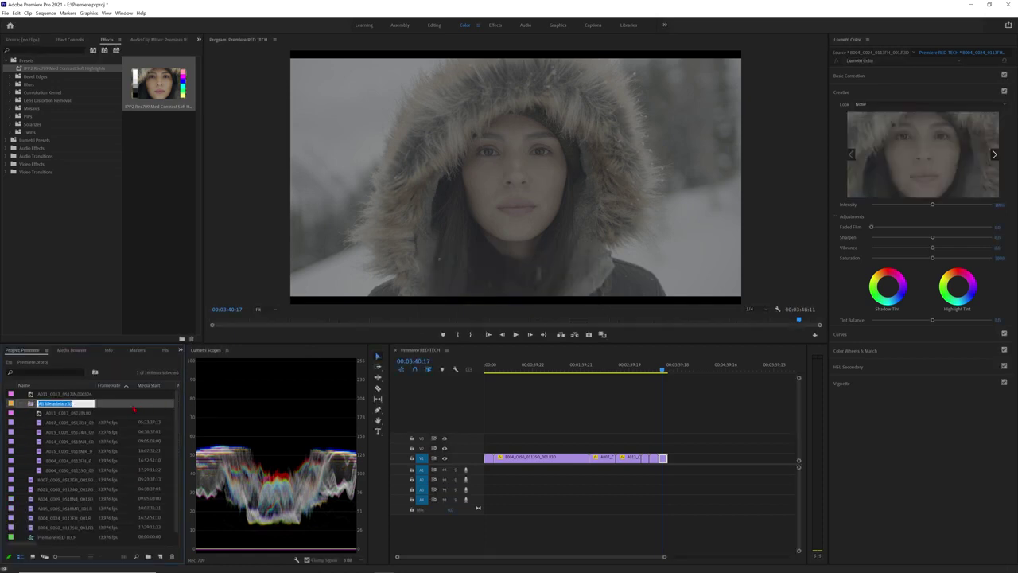
pyautogui.click(63, 422)
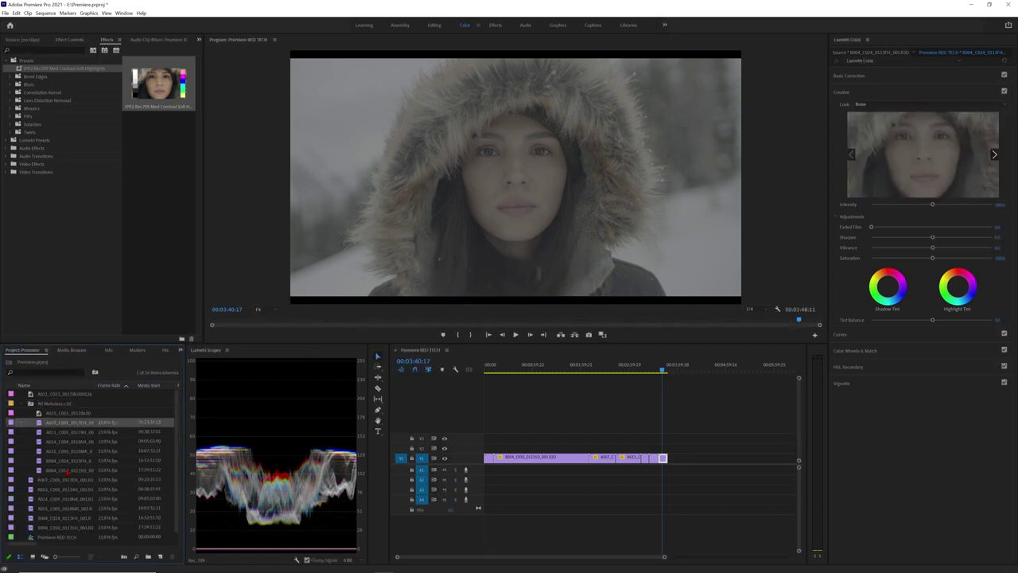
# Delete the six selected clip rows from the project list.
pyautogui.keyDown('shift'); pyautogui.click(68, 470); pyautogui.keyUp('shift')
pyautogui.press('Delete')
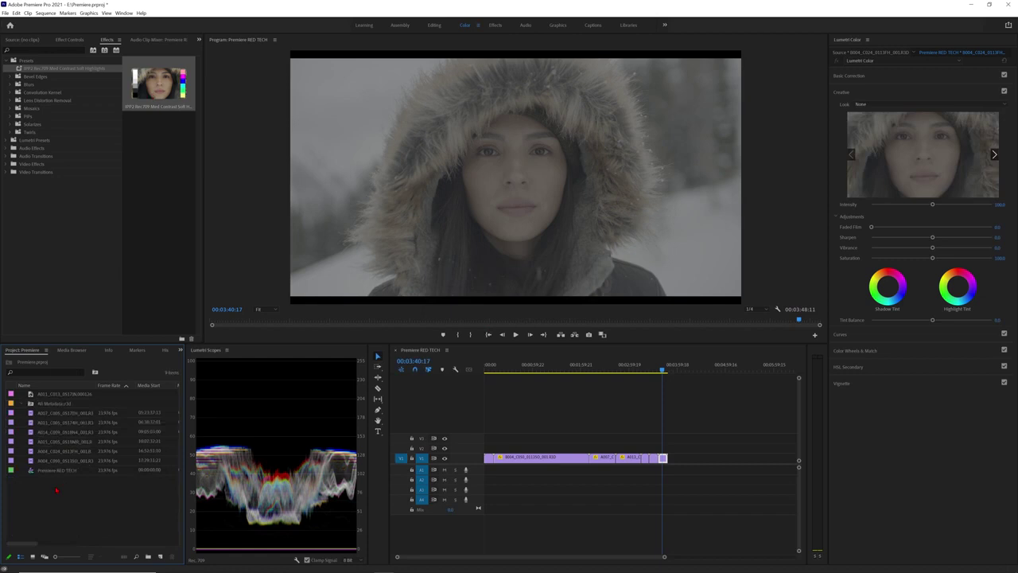
pyautogui.rightClick(57, 490)
pyautogui.moveTo(77, 380)
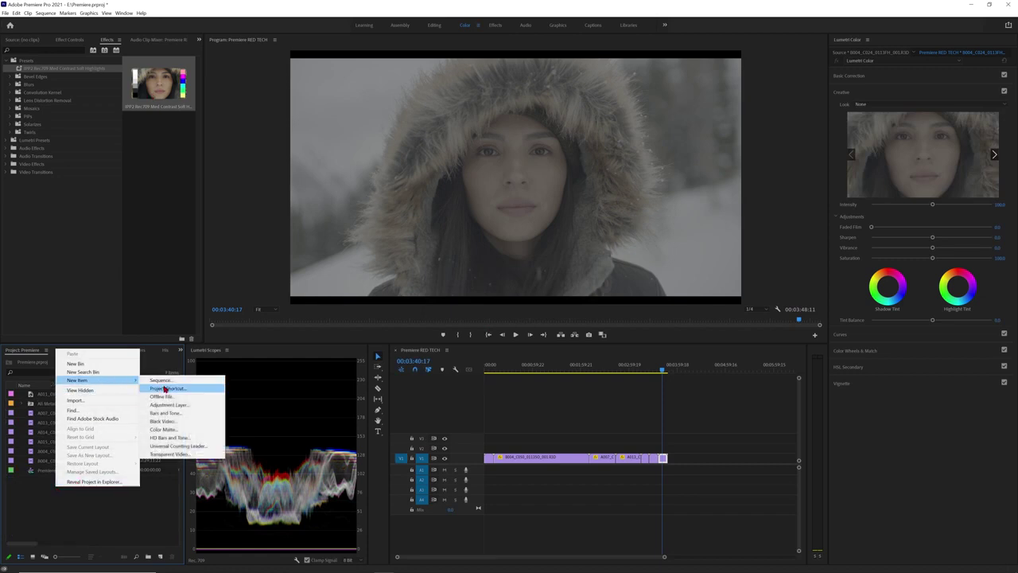
# Create an adjustment layer and place it on V2 spanning all clips in the sequence.
pyautogui.click(169, 404)
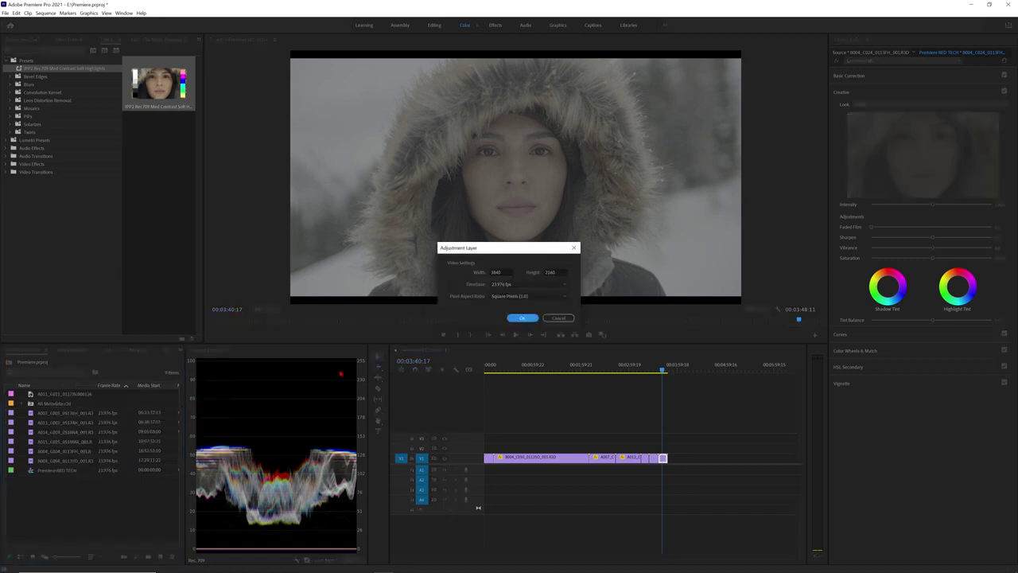
pyautogui.click(523, 318)
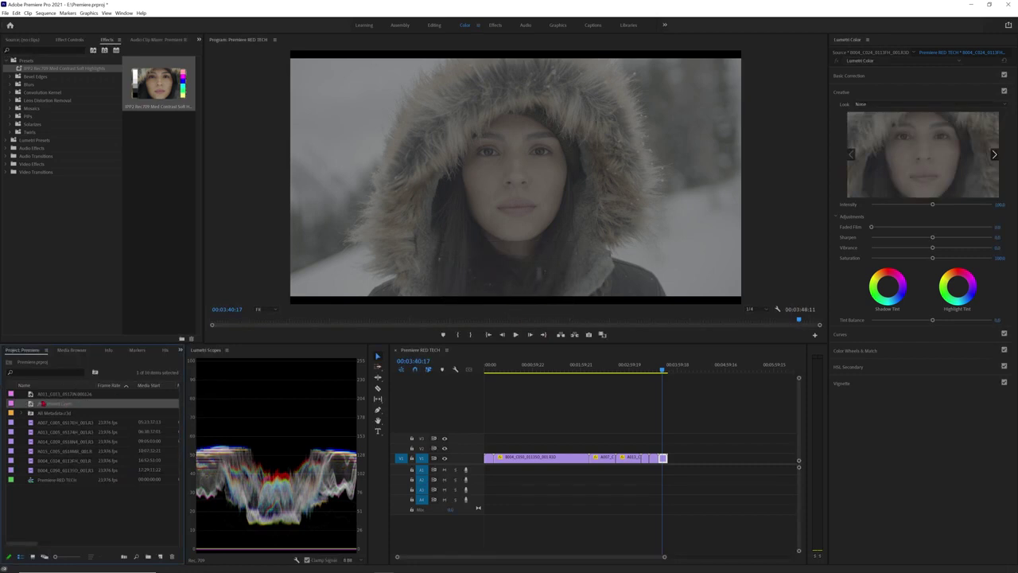
pyautogui.moveTo(98, 405); pyautogui.dragTo(651, 449)
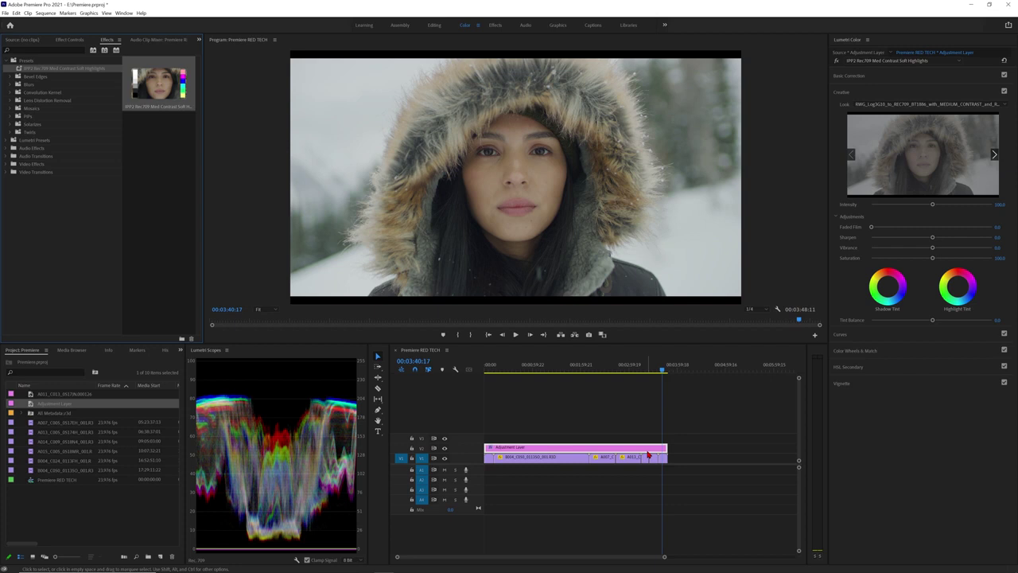
pyautogui.doubleClick(662, 459)
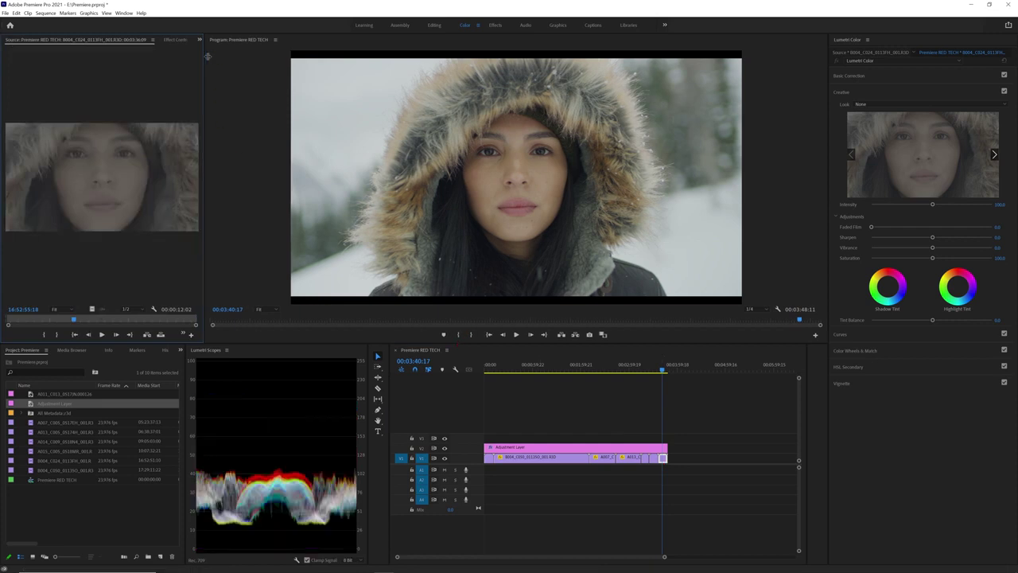
# Show the B004_C024 fur-hood clip's RED Source Settings in Effect Controls.
pyautogui.moveTo(205, 59); pyautogui.dragTo(220, 49)
pyautogui.click(183, 41)
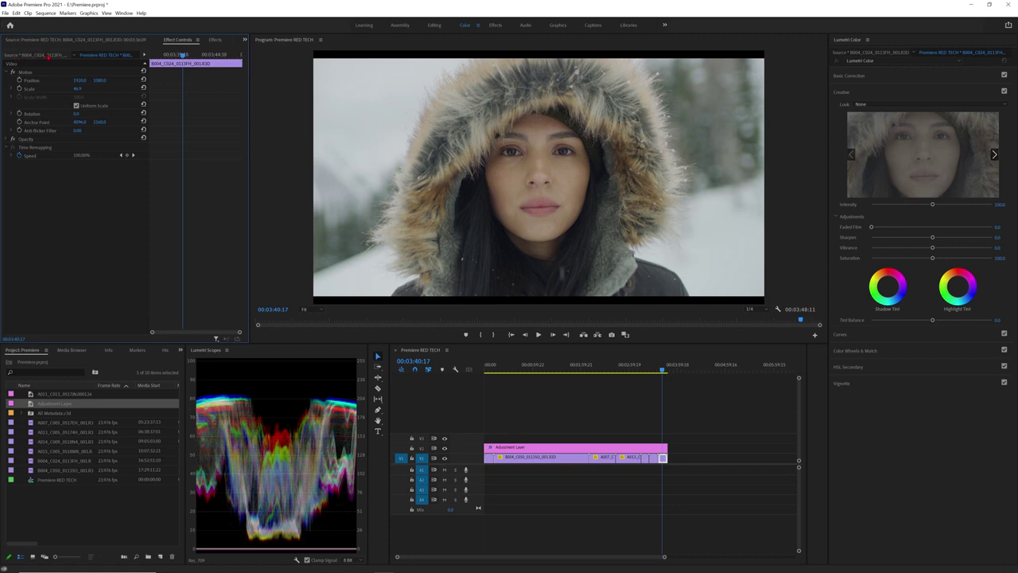
pyautogui.click(40, 55)
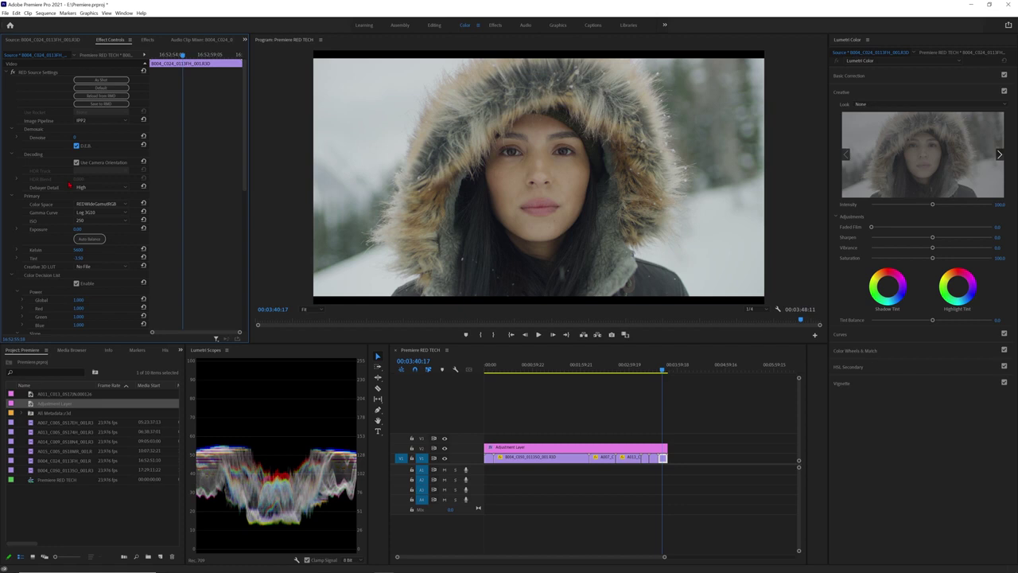
pyautogui.click(125, 188)
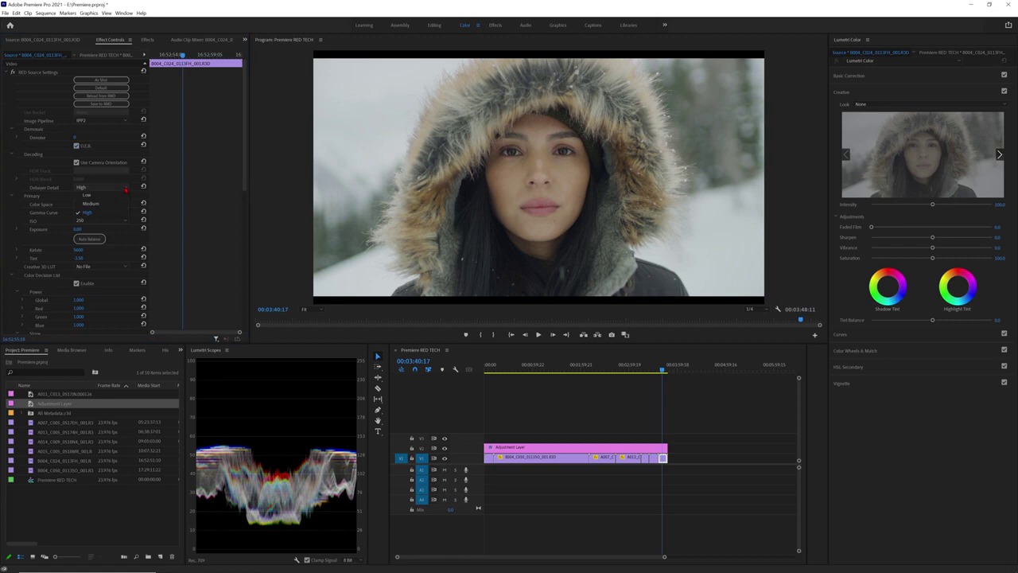
pyautogui.click(88, 213)
pyautogui.moveTo(244, 183); pyautogui.dragTo(241, 238)
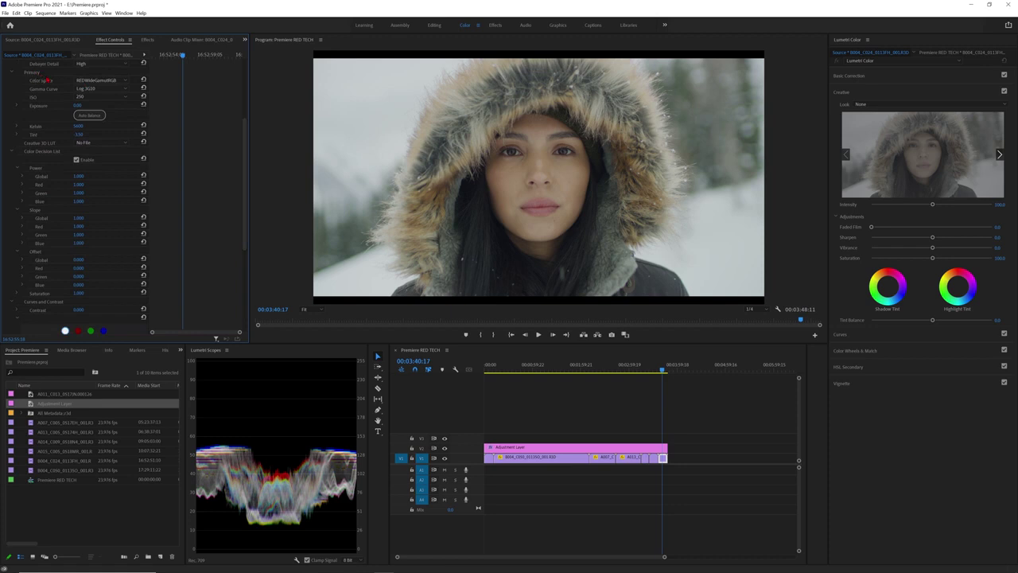
pyautogui.click(111, 81)
pyautogui.click(119, 87)
pyautogui.click(97, 116)
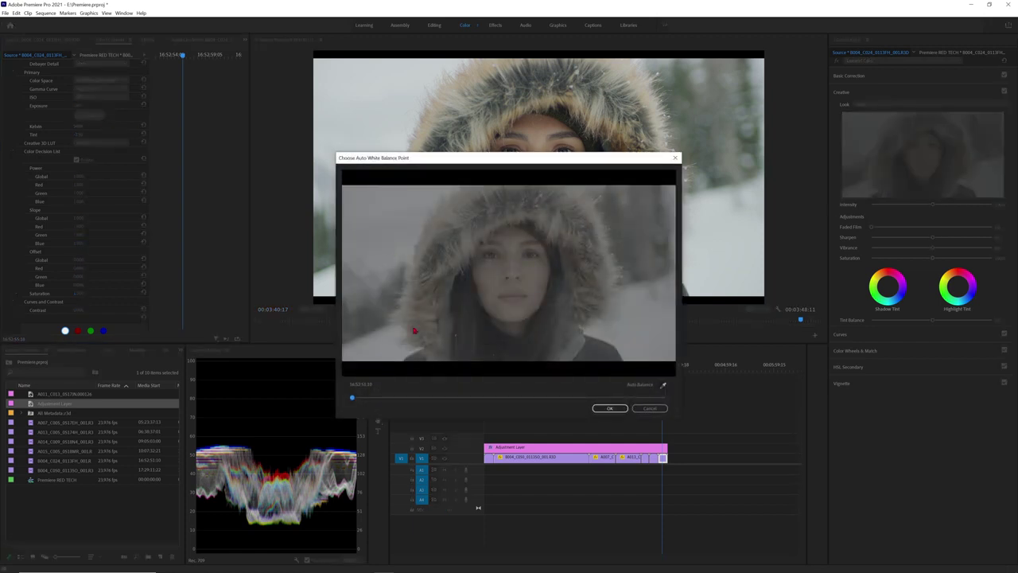
pyautogui.click(664, 384)
pyautogui.click(476, 289)
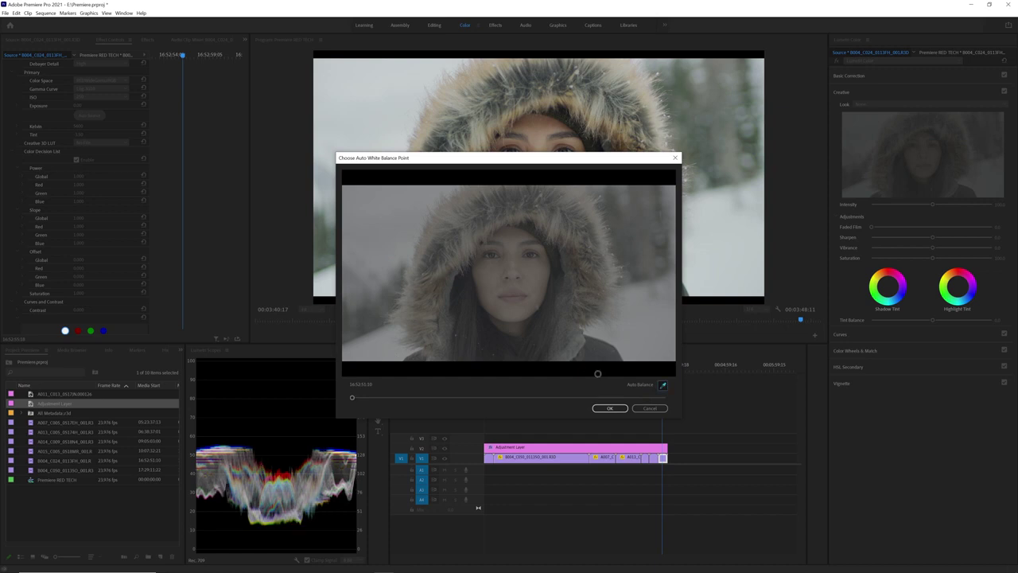
pyautogui.click(650, 409)
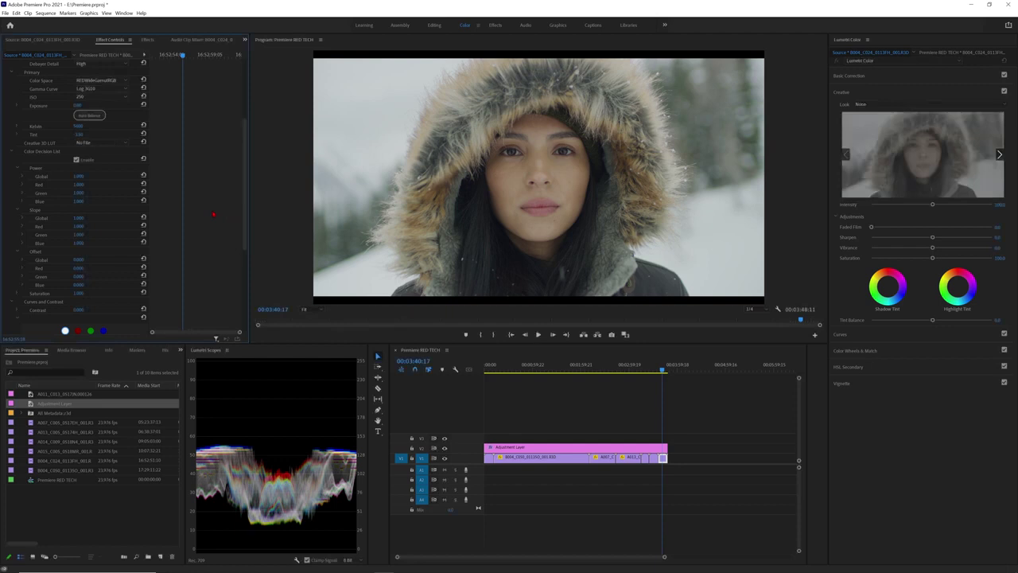
pyautogui.click(110, 143)
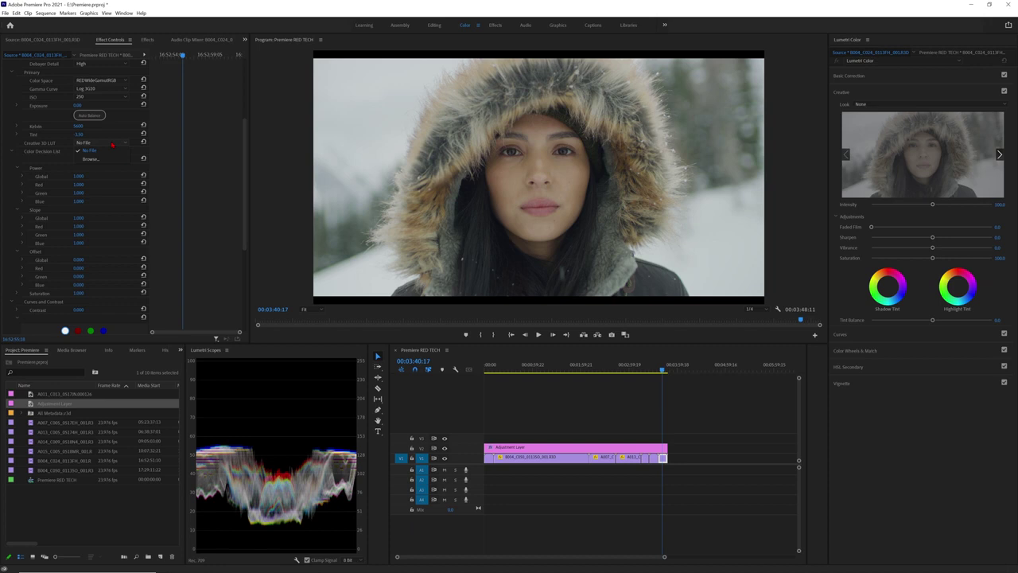
pyautogui.click(113, 144)
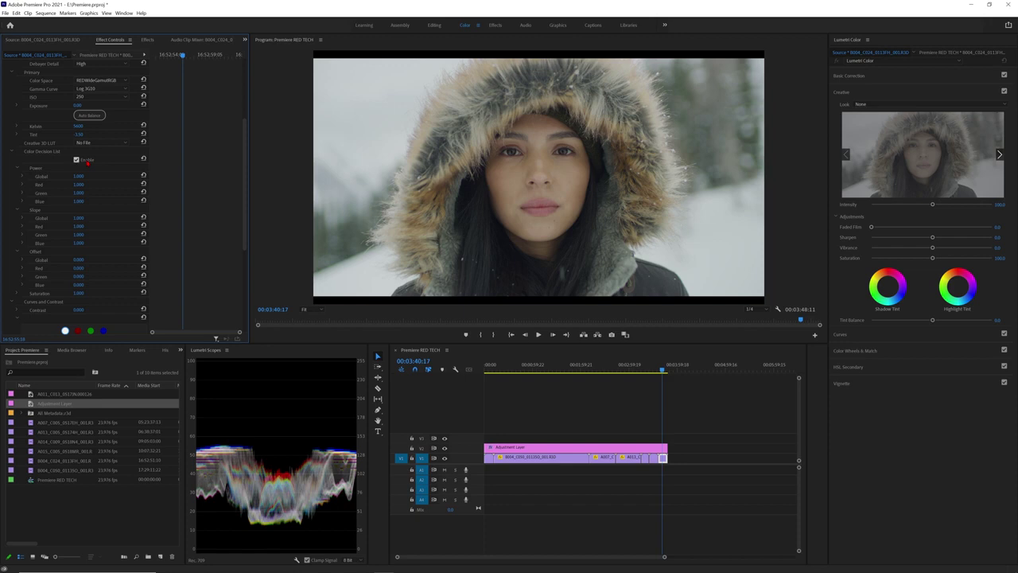
pyautogui.moveTo(244, 189); pyautogui.dragTo(243, 299)
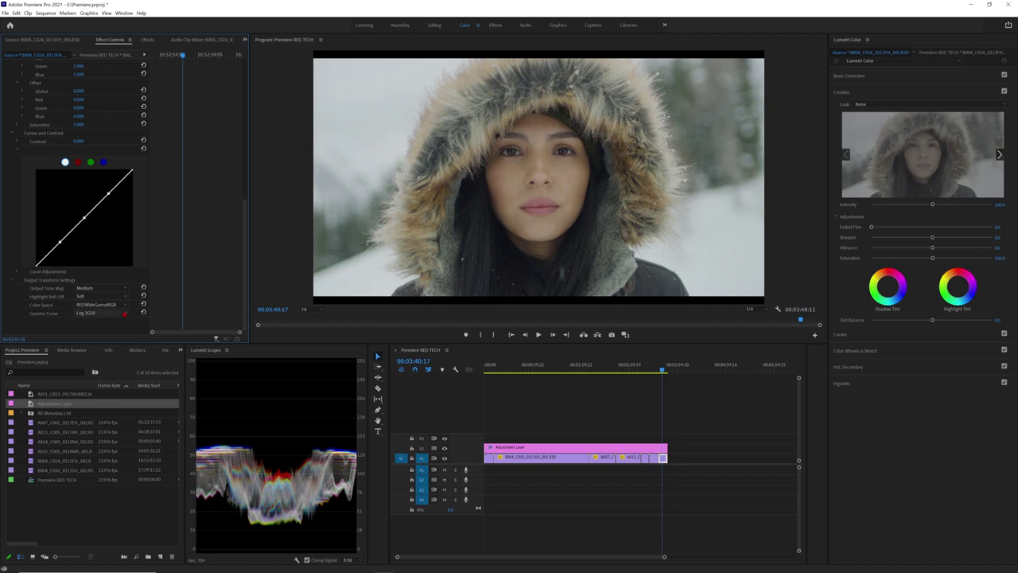
# Save the fur-hood clip's RED source settings as 'RED Source Settings Preset' and view it in Effects.
pyautogui.scroll(10, 127, 199)
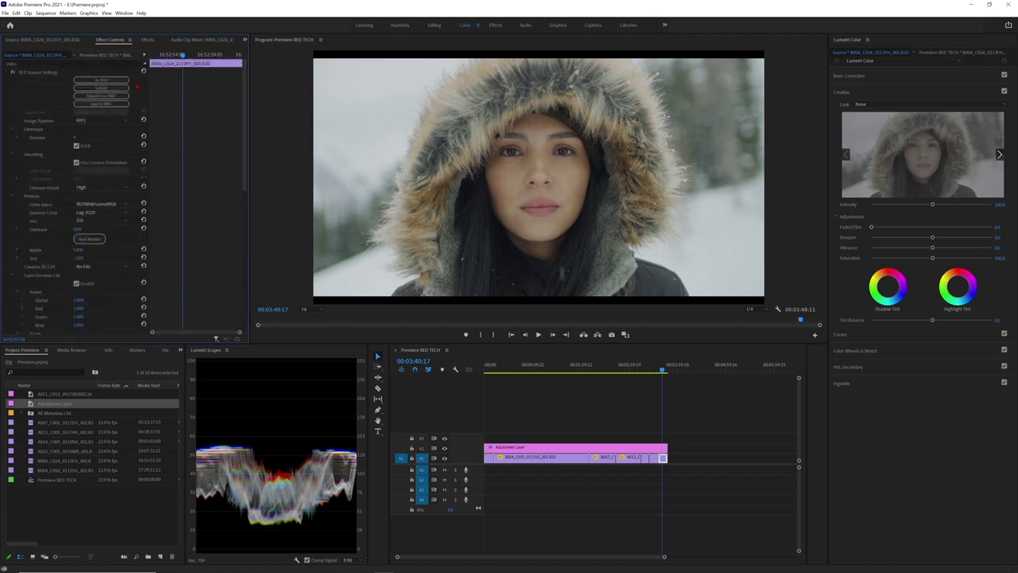
pyautogui.rightClick(26, 72)
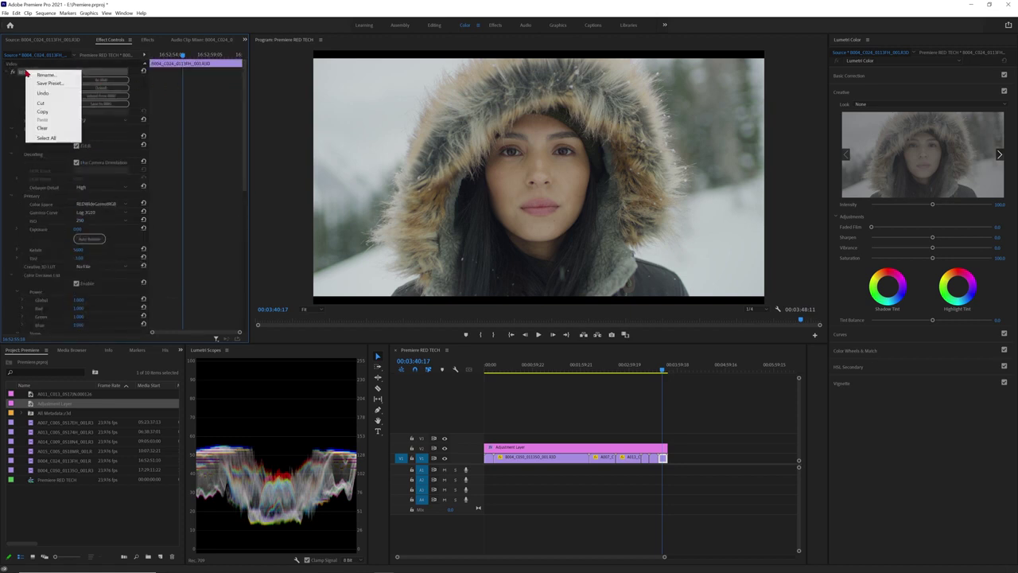
pyautogui.click(62, 86)
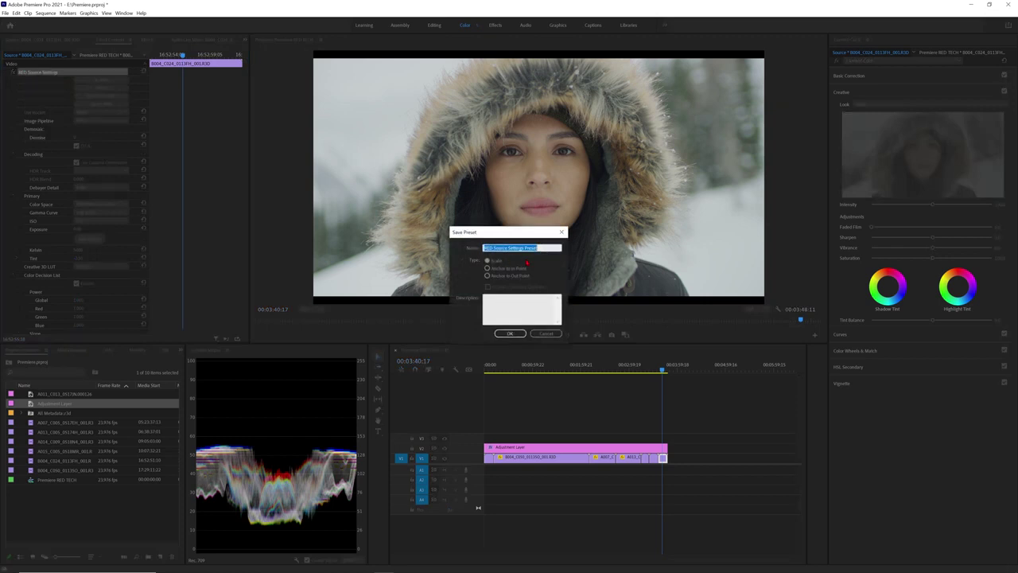
pyautogui.click(518, 334)
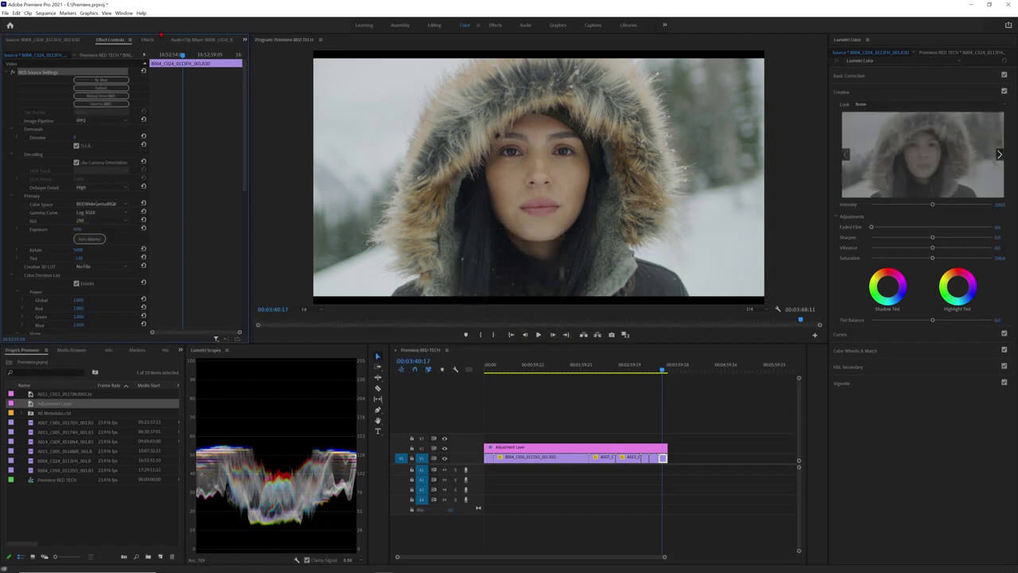
pyautogui.click(149, 39)
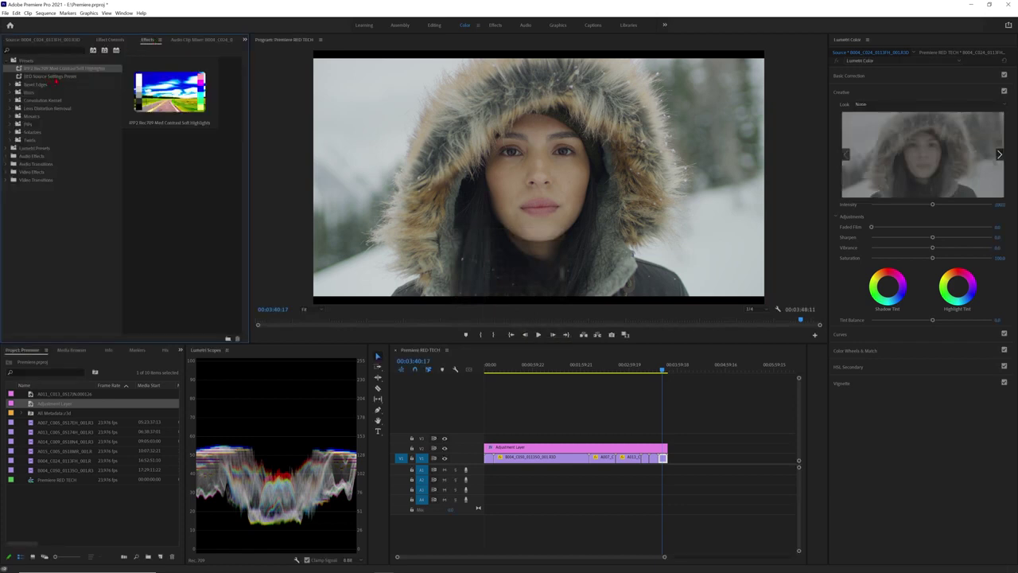